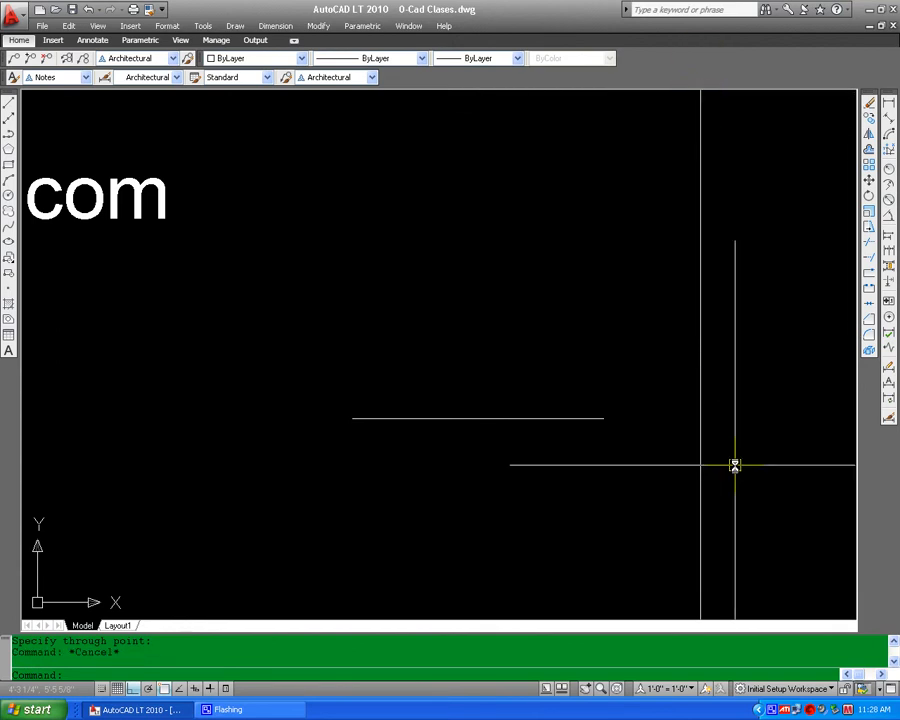
Draw a horizontal construction line below the short horizontal line, crossing the vertical construction line
left_click(9, 120)
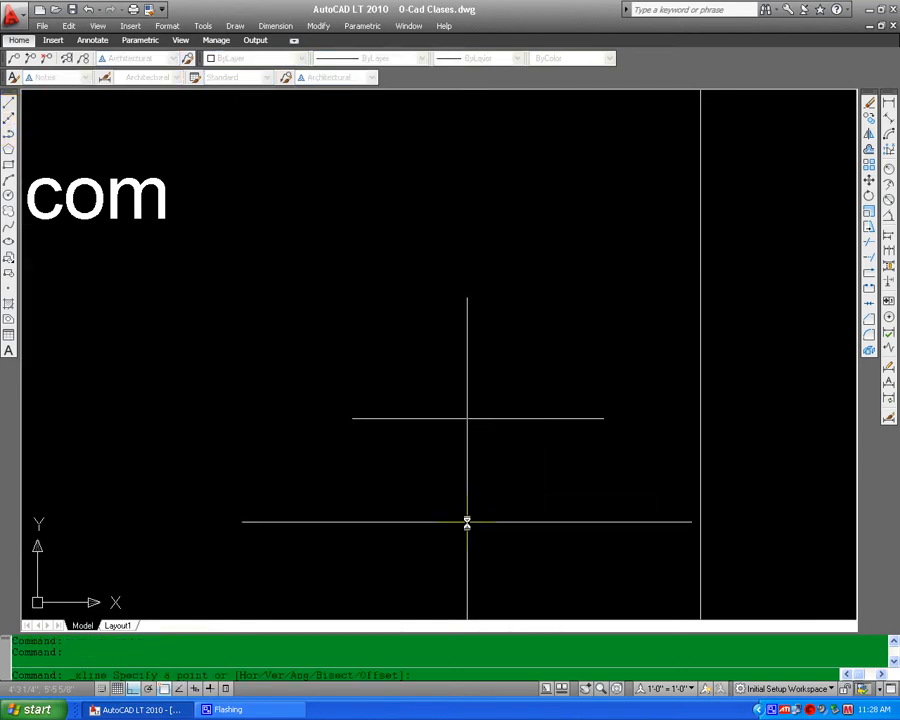
left_click(629, 489)
left_click(764, 527)
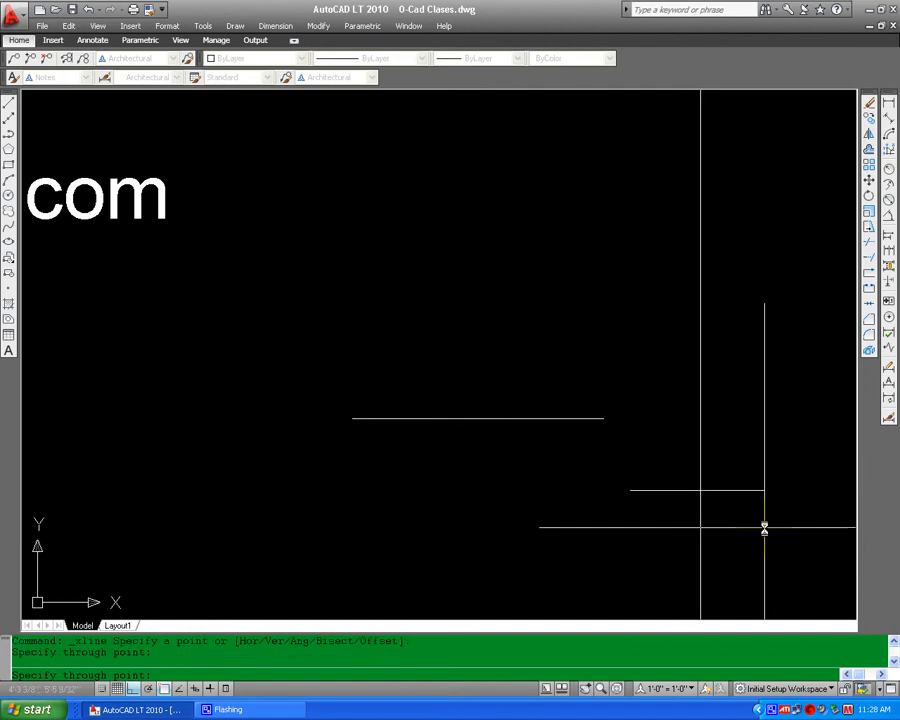
key("Escape")
key("Escape")
Zoom to the drawing's extents and examine how the two construction lines run across the whole drawing
scroll(495, 453, "down", 3)
scroll(520, 461, "down", 3)
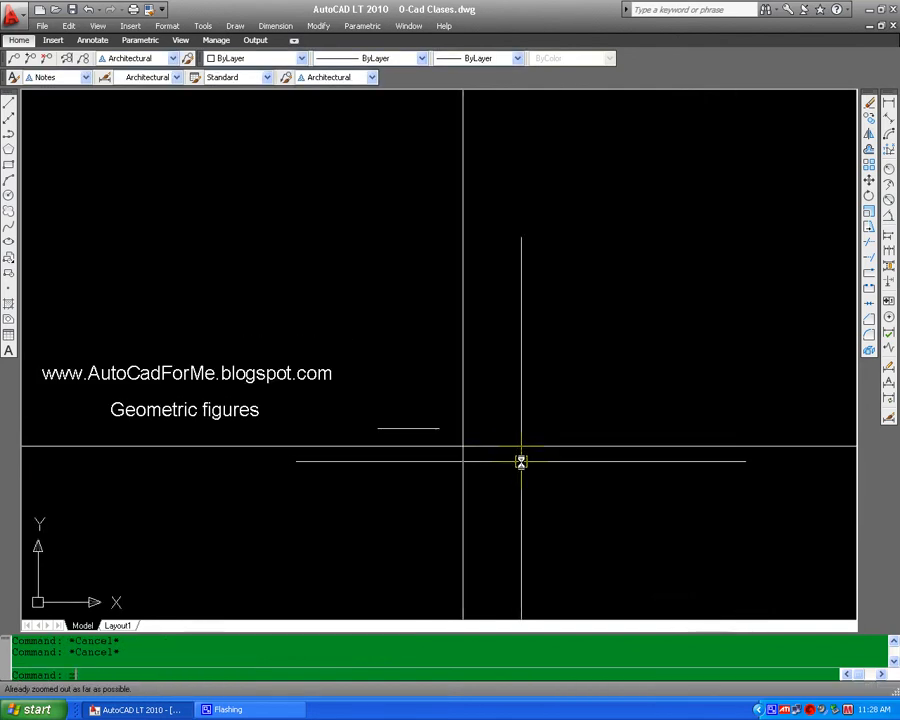
type("z")
key("Return")
type("e")
key("Return")
key("Escape")
middle_click_drag(564, 469, 186, 426)
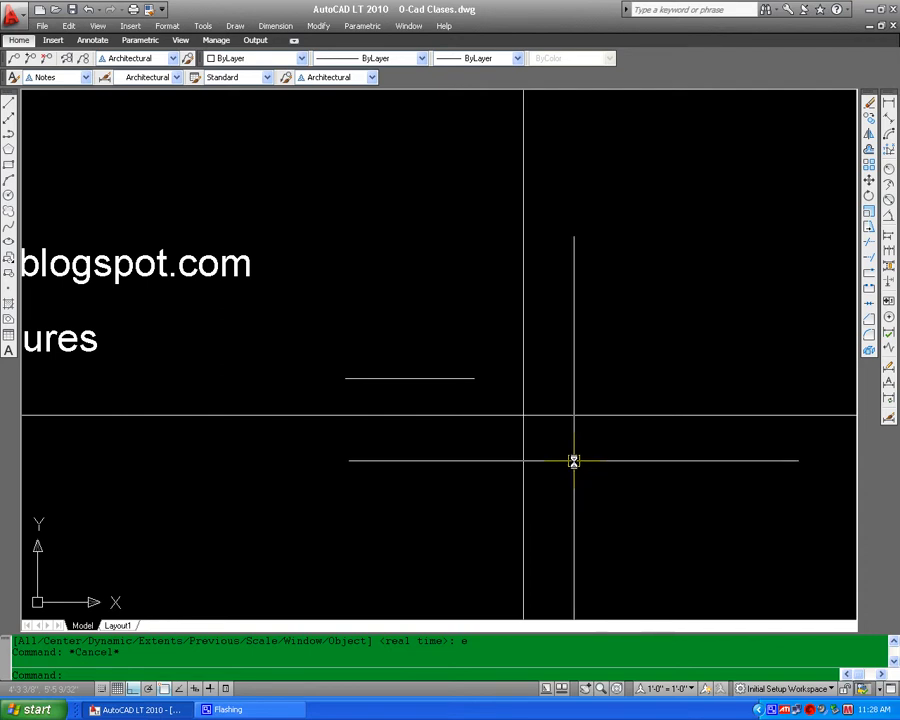
scroll(573, 461, "down", 4)
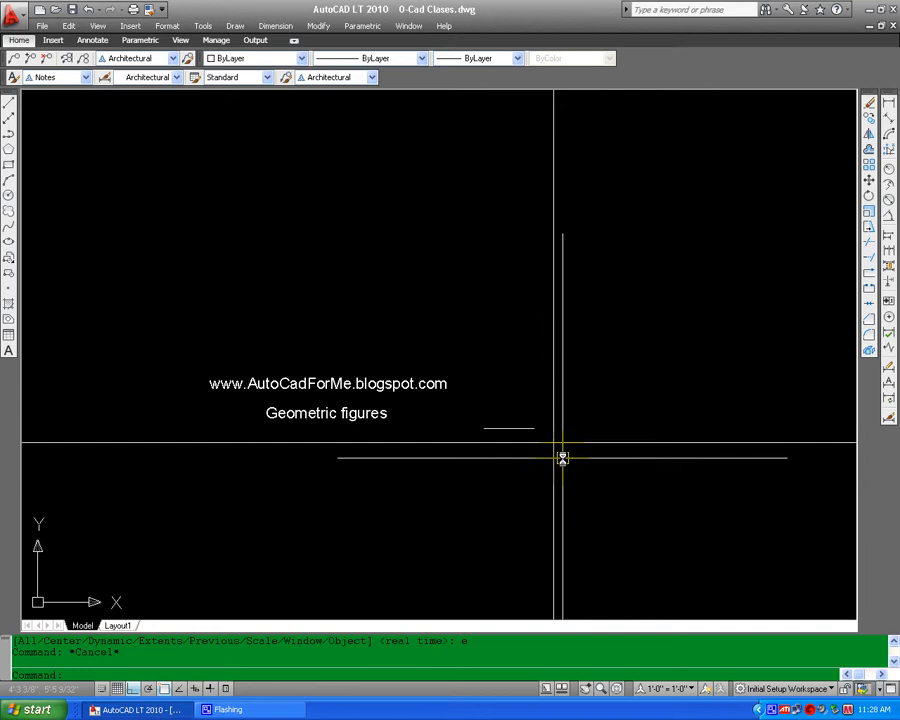
scroll(563, 459, "up", 5)
middle_click_drag(562, 442, 526, 455)
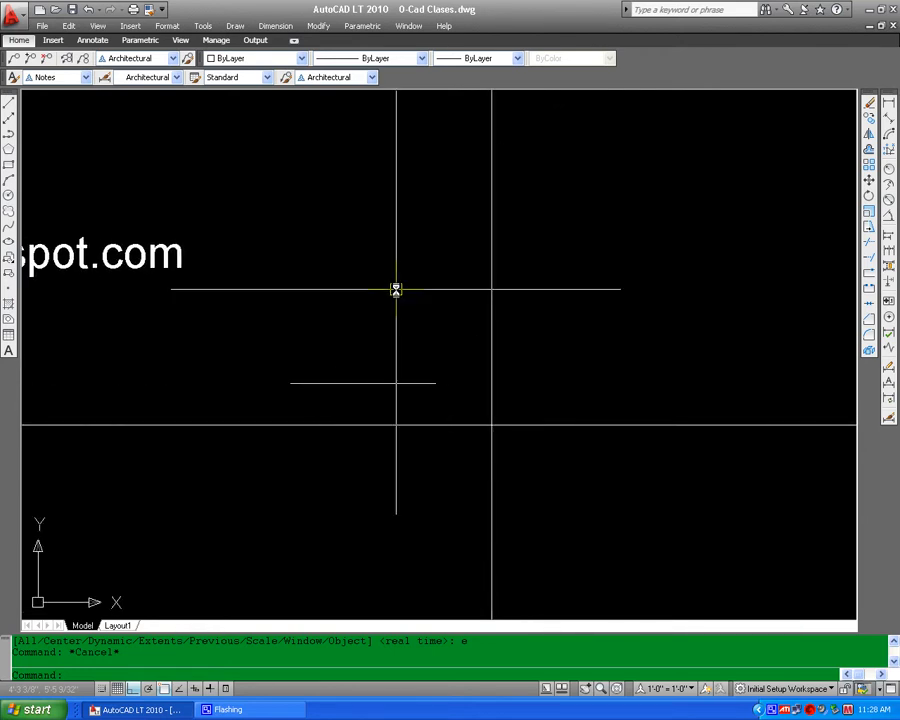
Draw a closed L-shaped polyline with a slanted lower-left corner, above the horizontal construction line and beside the vertical one
left_click(9, 134)
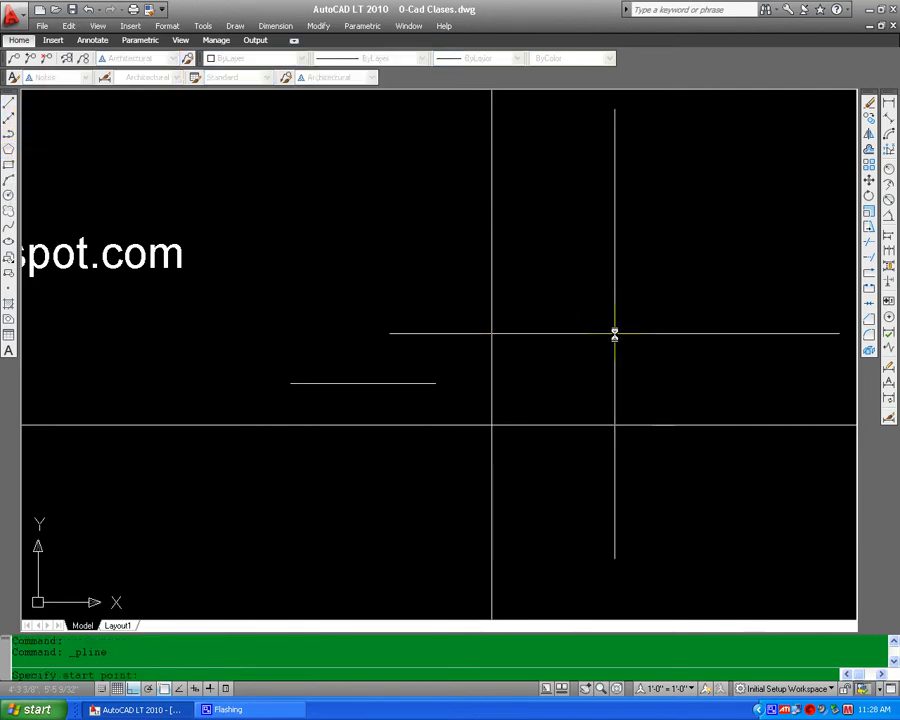
left_click(597, 350)
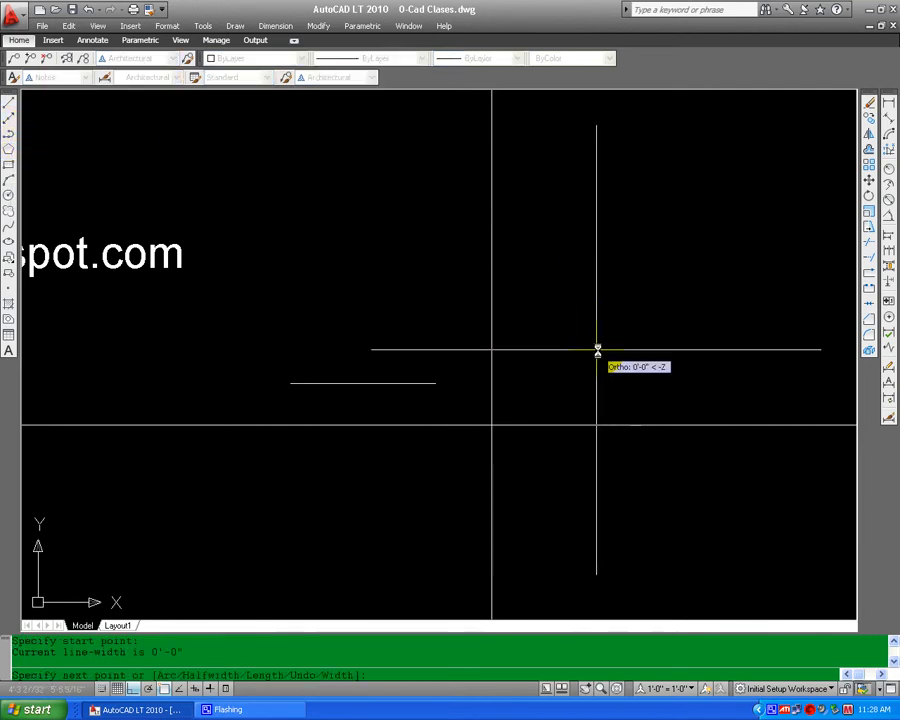
left_click(697, 349)
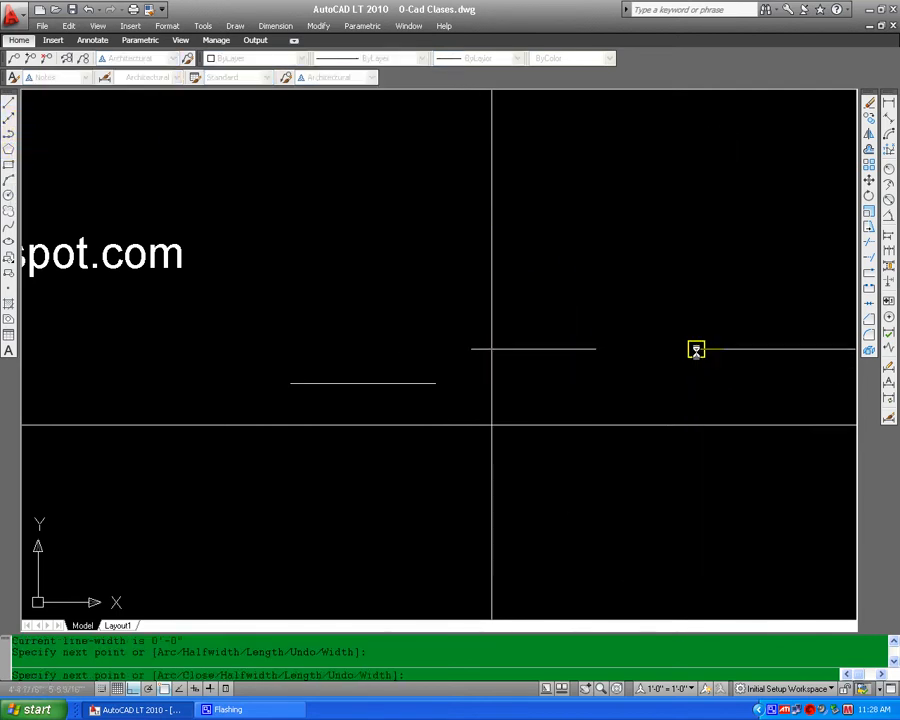
left_click(697, 290)
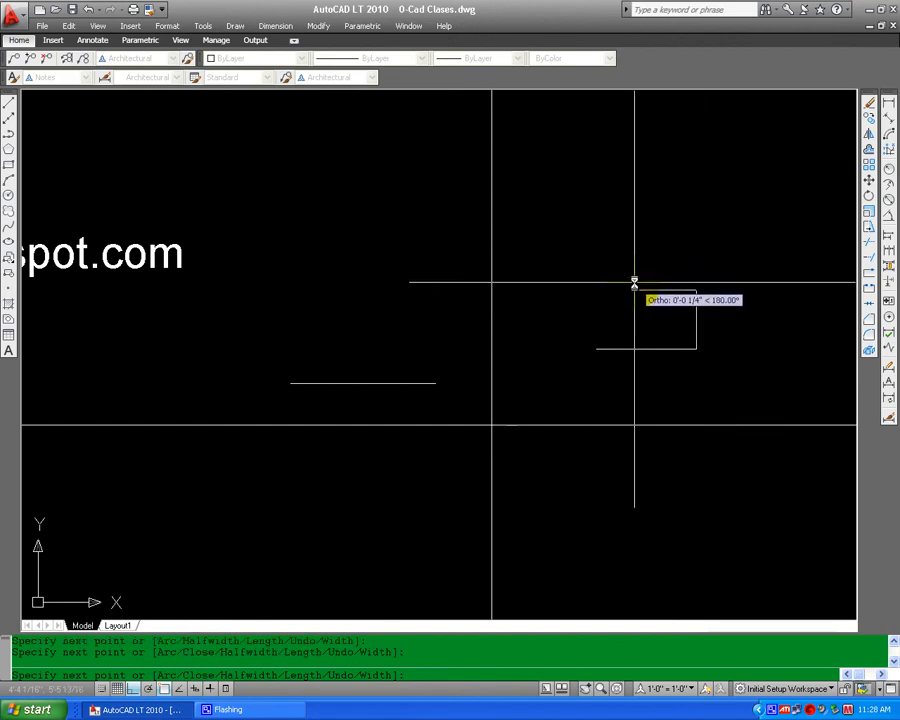
left_click(635, 290)
left_click(643, 238)
left_click(558, 240)
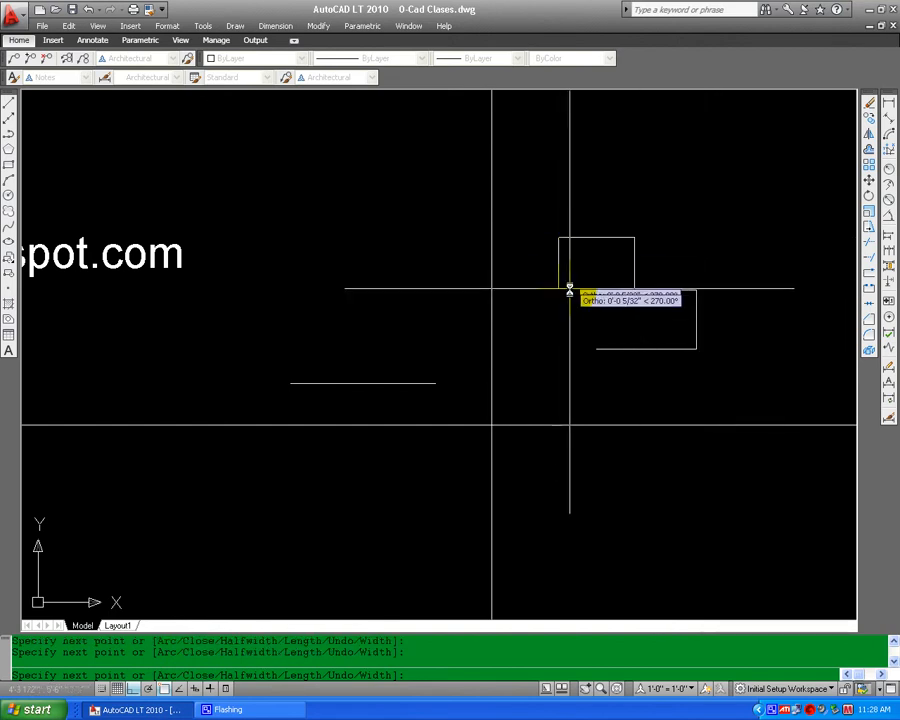
left_click(558, 322)
left_click(596, 349)
key("Return")
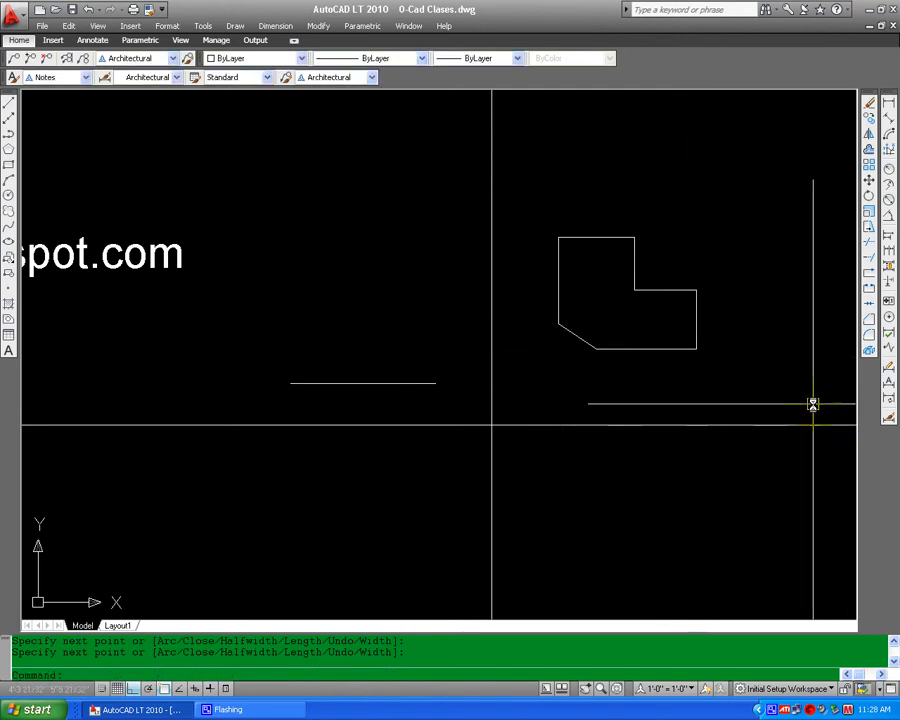
Select the L-shaped polyline to check whether it is one object, and inspect it up close
left_click(690, 349)
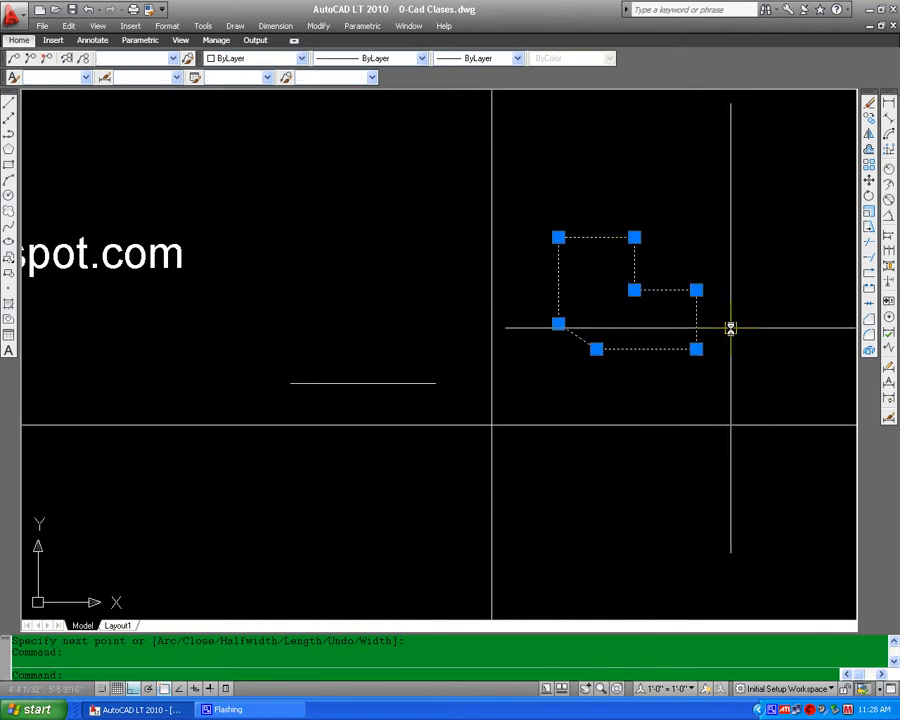
key("Escape")
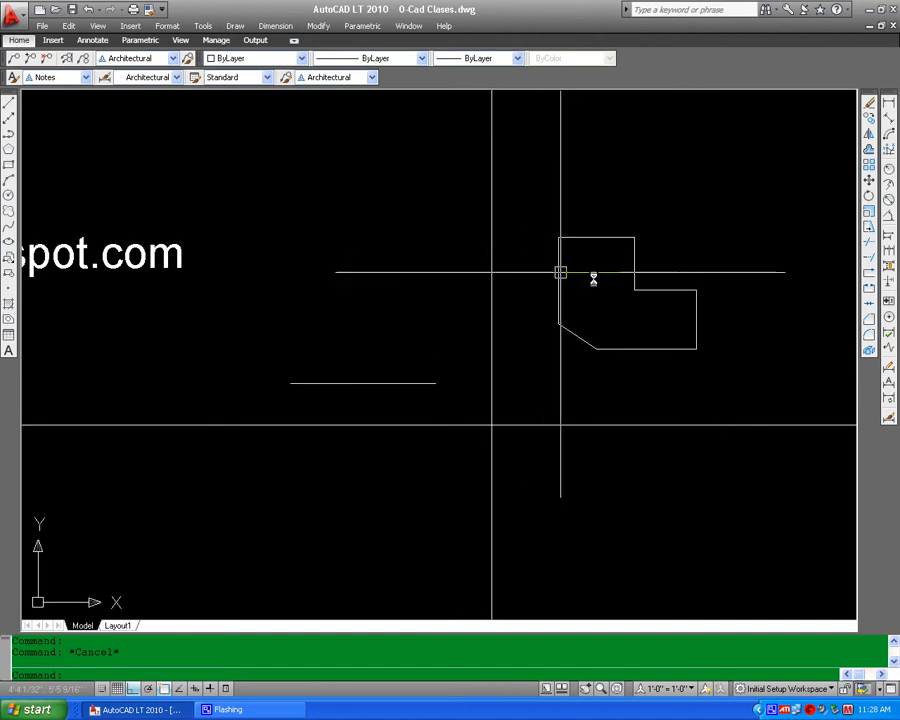
scroll(620, 290, "up", 5)
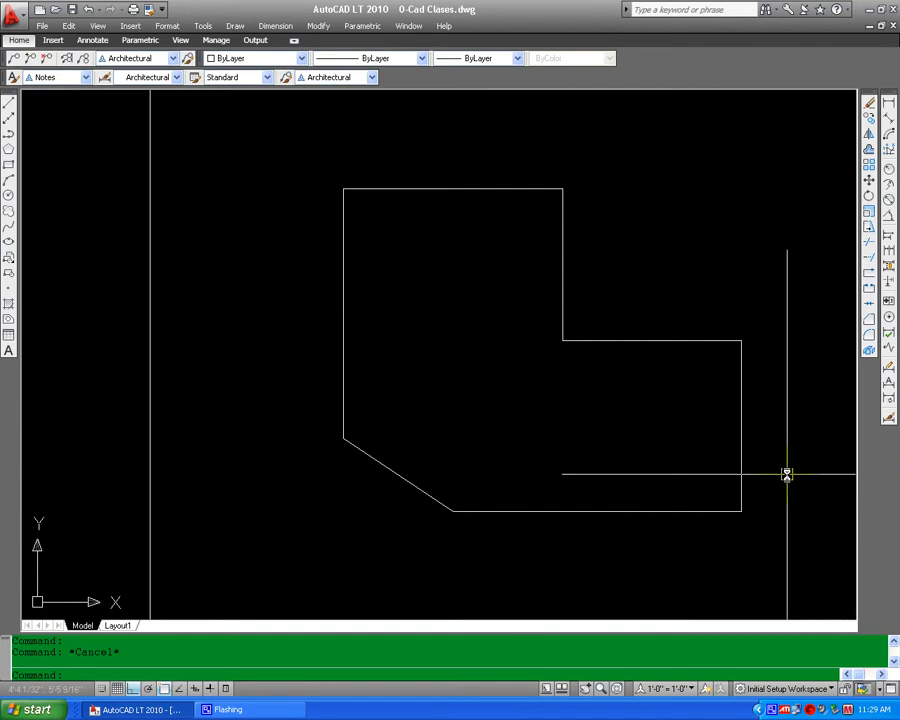
Explode the L-shaped polyline and select its short right and adjoining upper edges one at a time to check them
key("Return")
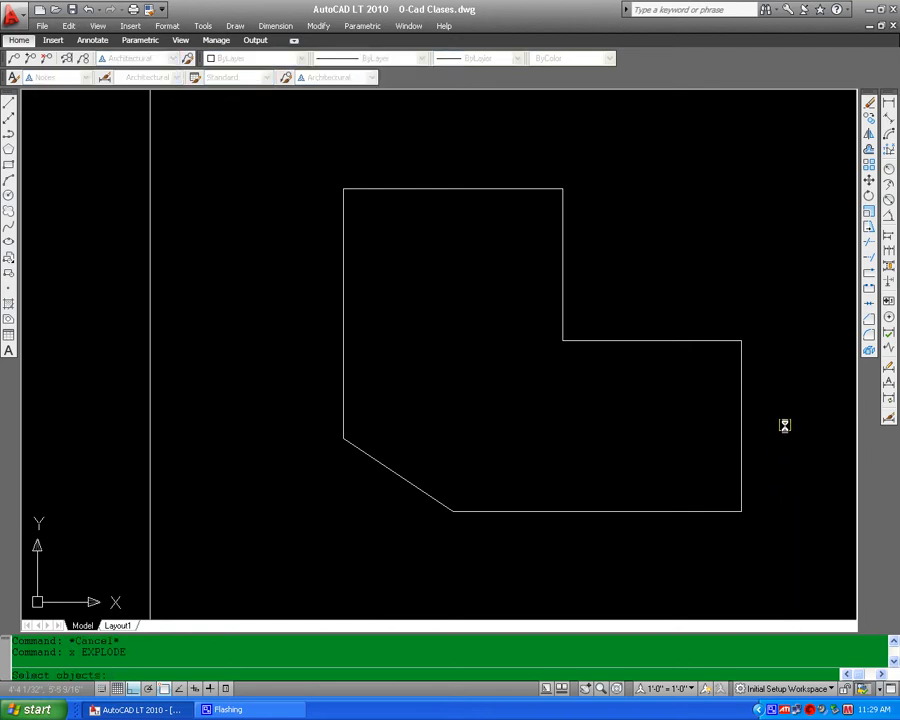
left_click(744, 354)
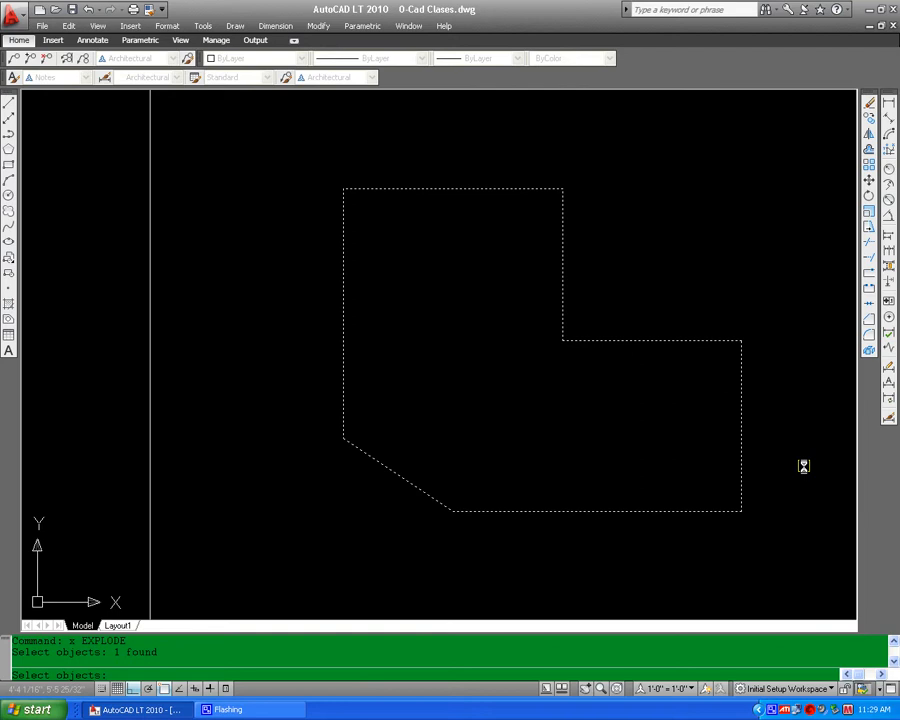
key("Return")
left_click(740, 410)
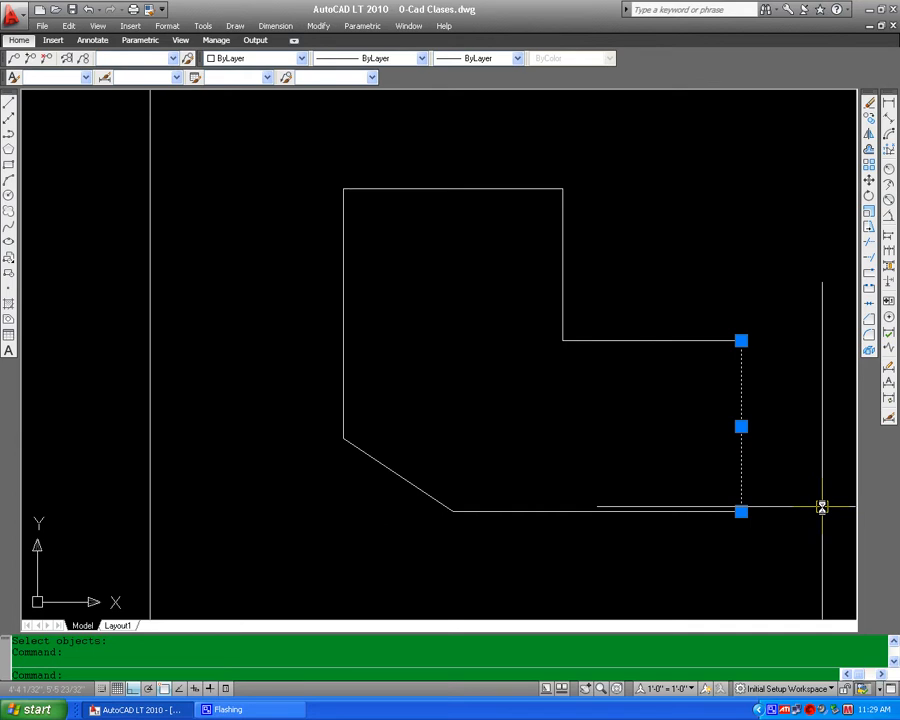
key("Escape")
left_click(703, 342)
key("Escape")
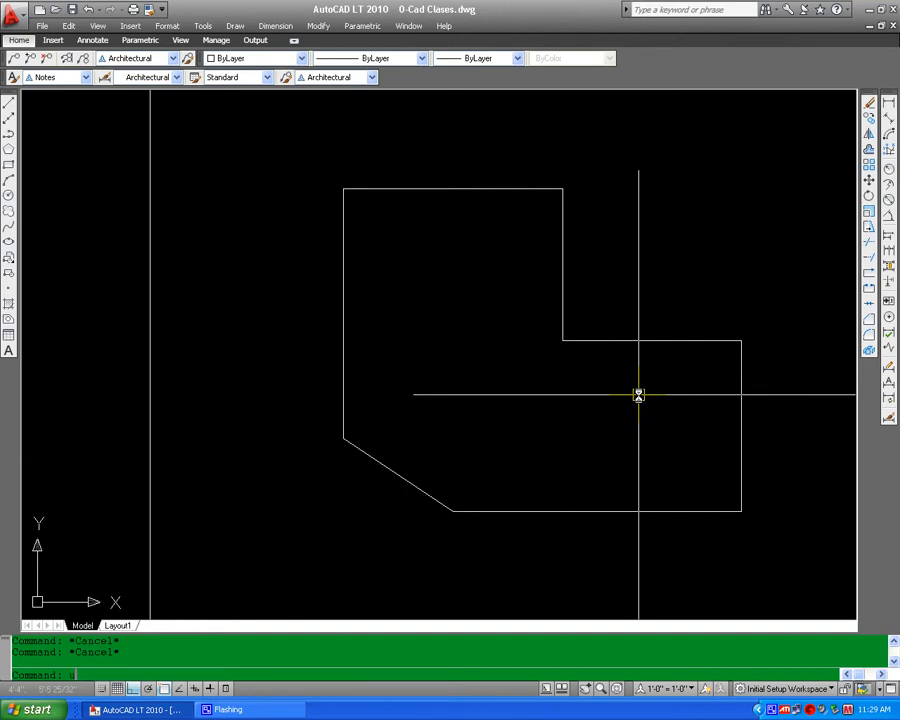
Undo the explode of the L-shaped polyline and select the shape to check whether it is one object
scroll(638, 395, "down", 5)
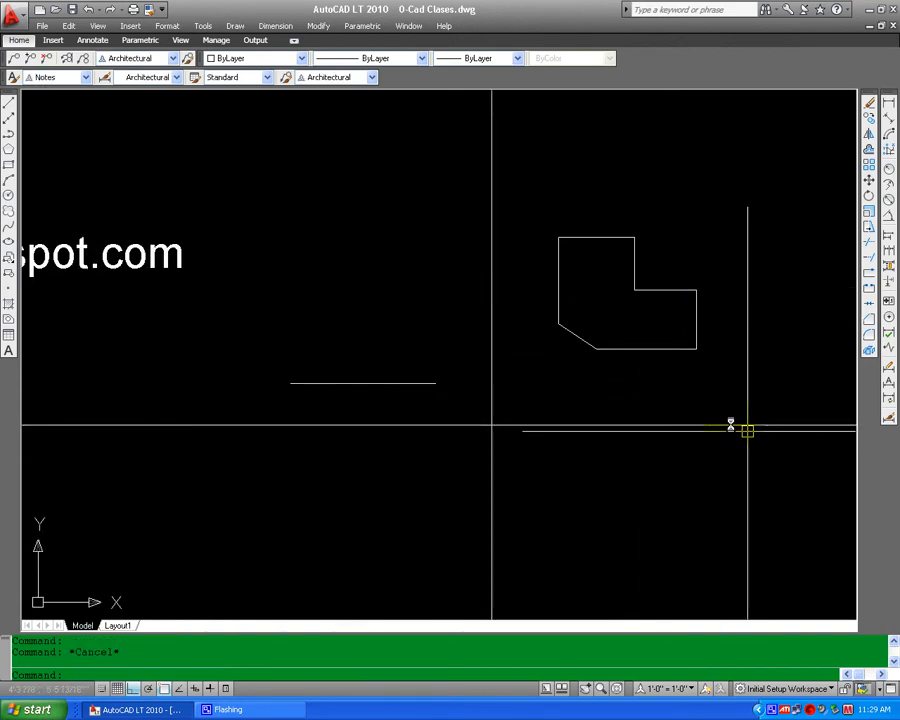
scroll(690, 345, "up", 2)
middle_click_drag(690, 345, 474, 510)
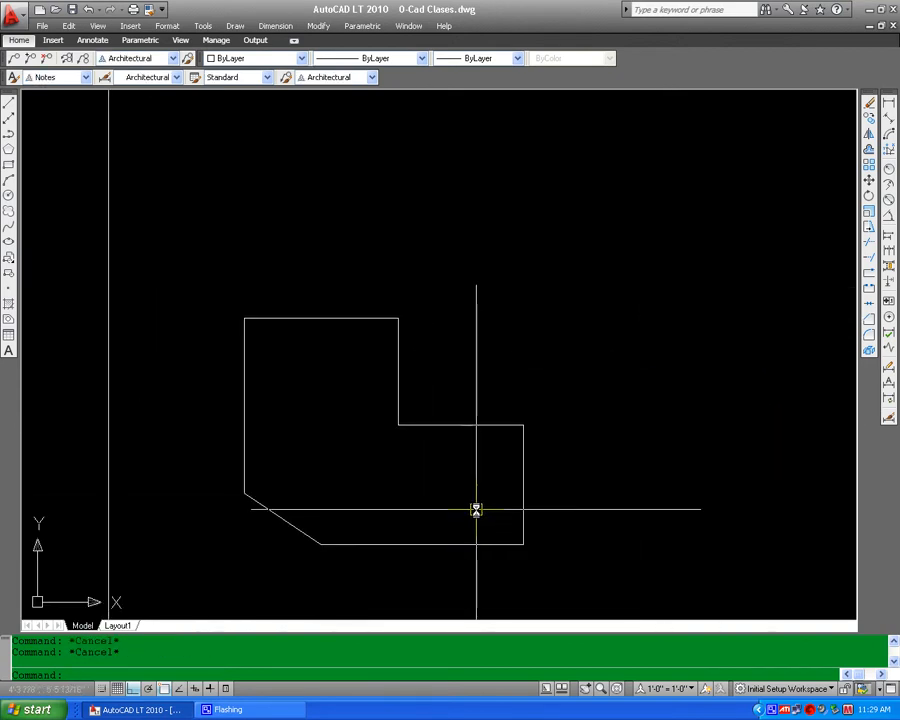
left_click(470, 424)
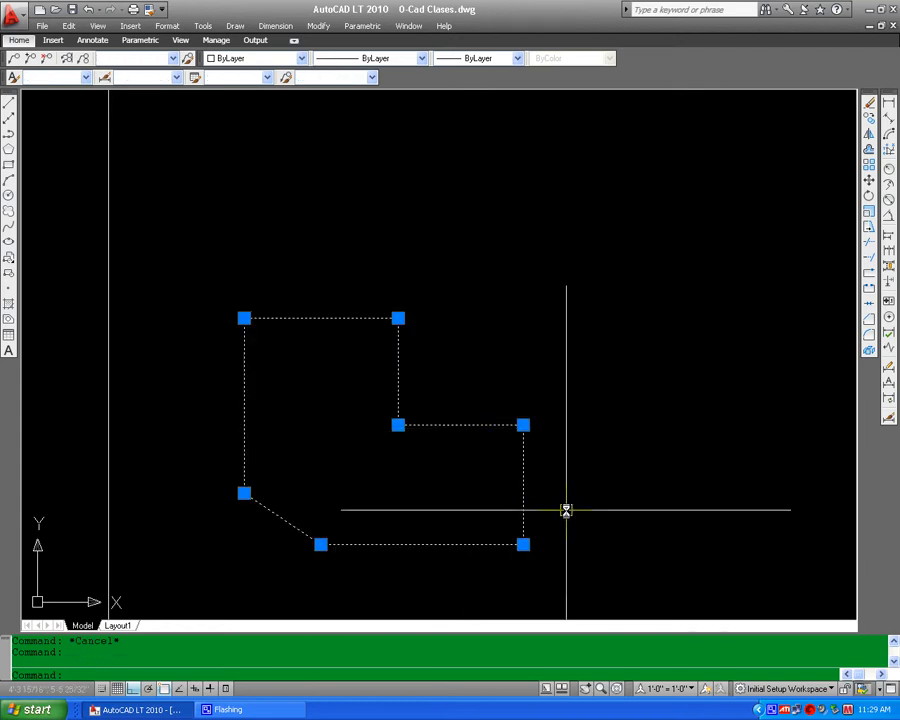
key("Escape")
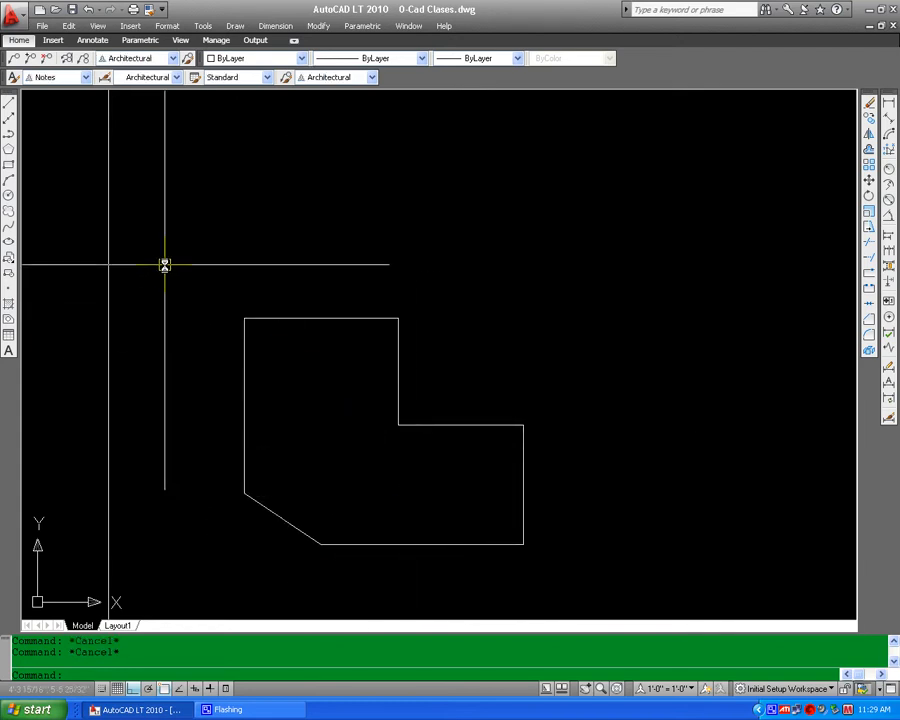
Draw a 6-sided polygon inscribed in a circle of about 5/32" radius in the empty space beside the L-shaped polyline
left_click(9, 152)
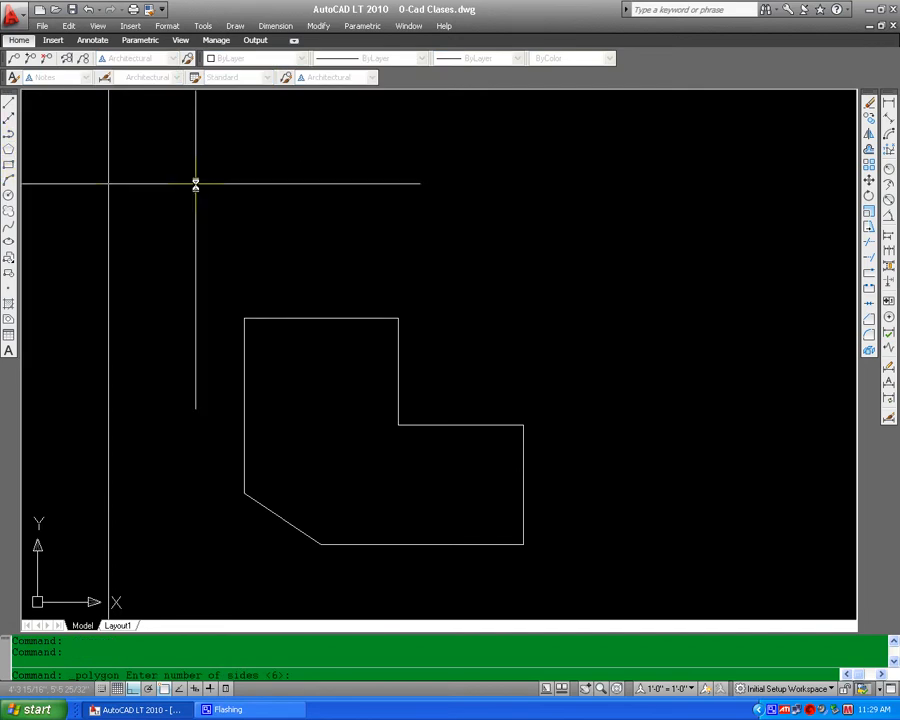
middle_click_drag(702, 468, 466, 454)
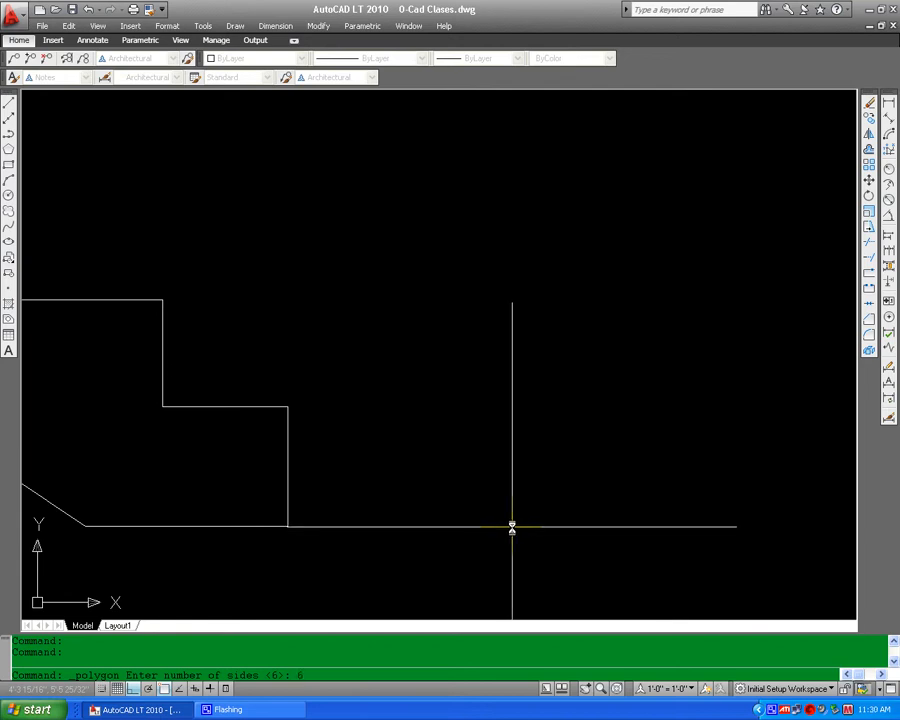
key("Return")
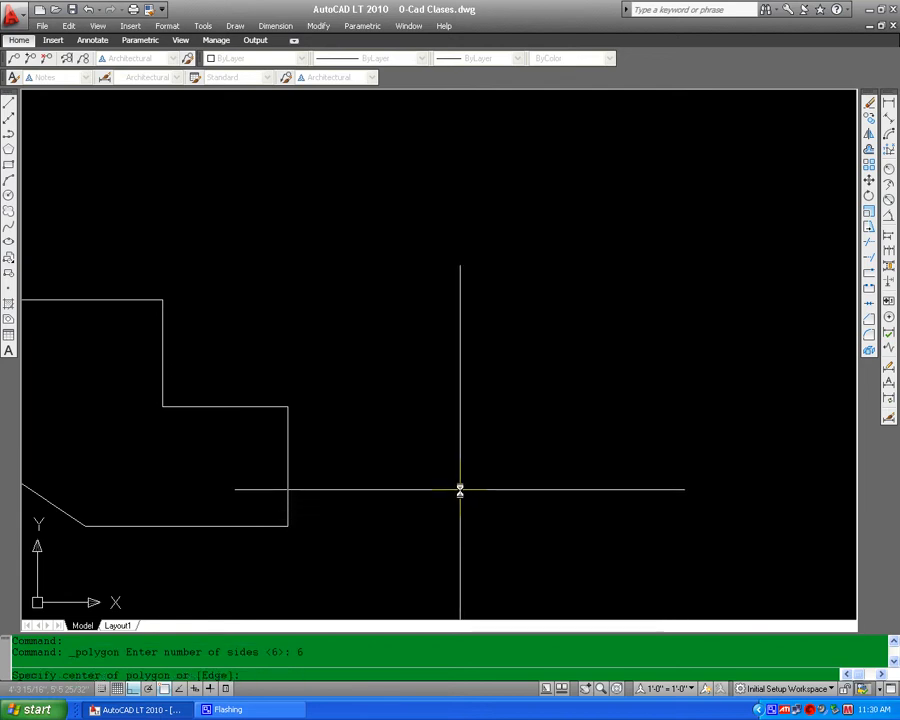
left_click(495, 483)
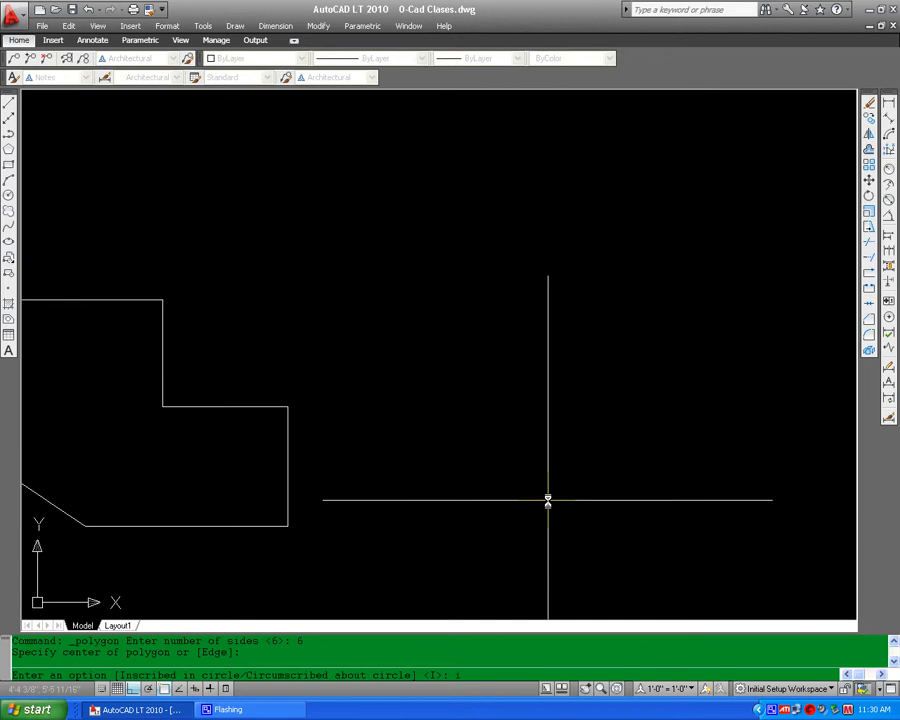
type("i")
key("Return")
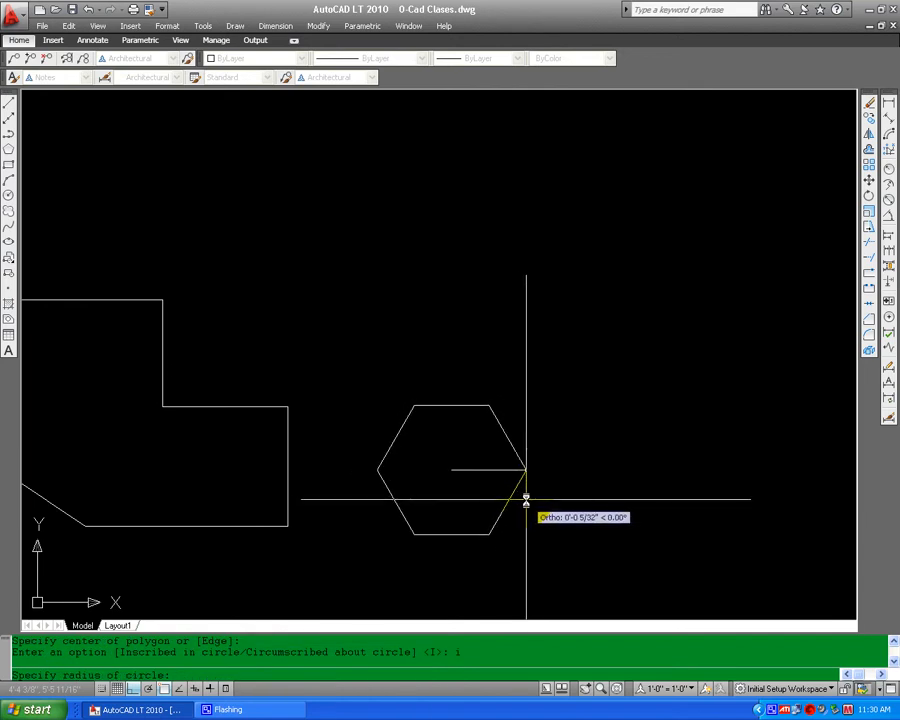
left_click(526, 498)
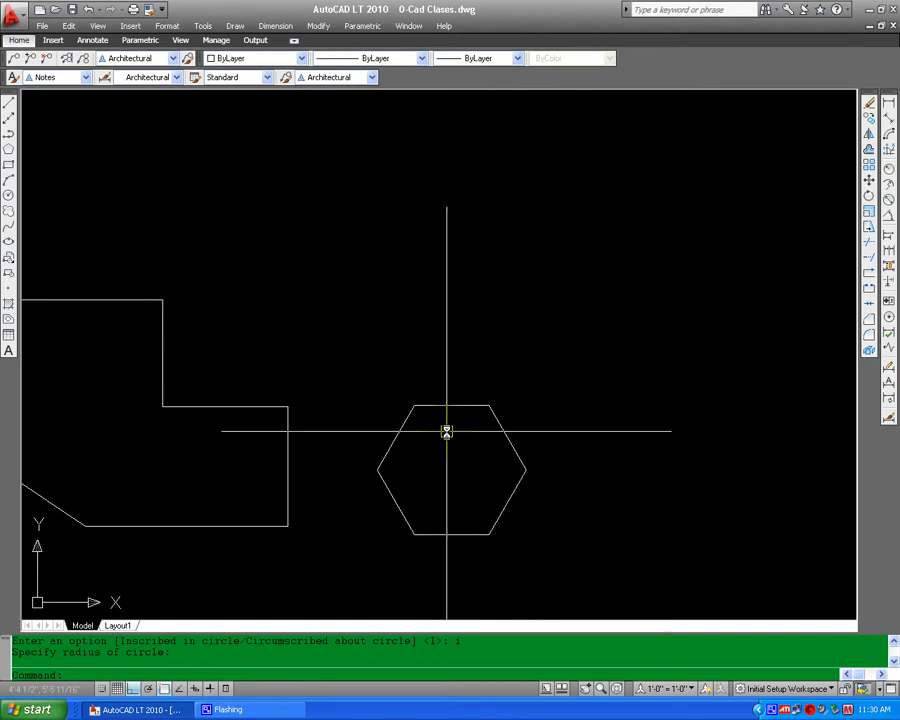
Draw a rectangle, wider than it is tall, in the empty space beside the hexagon
left_click(8, 167)
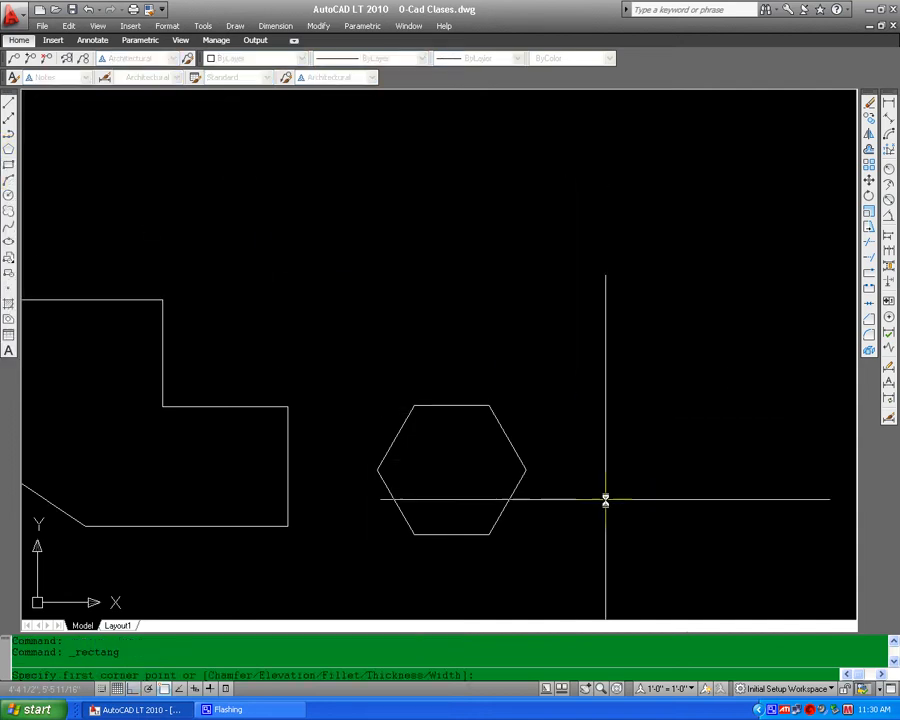
left_click(585, 537)
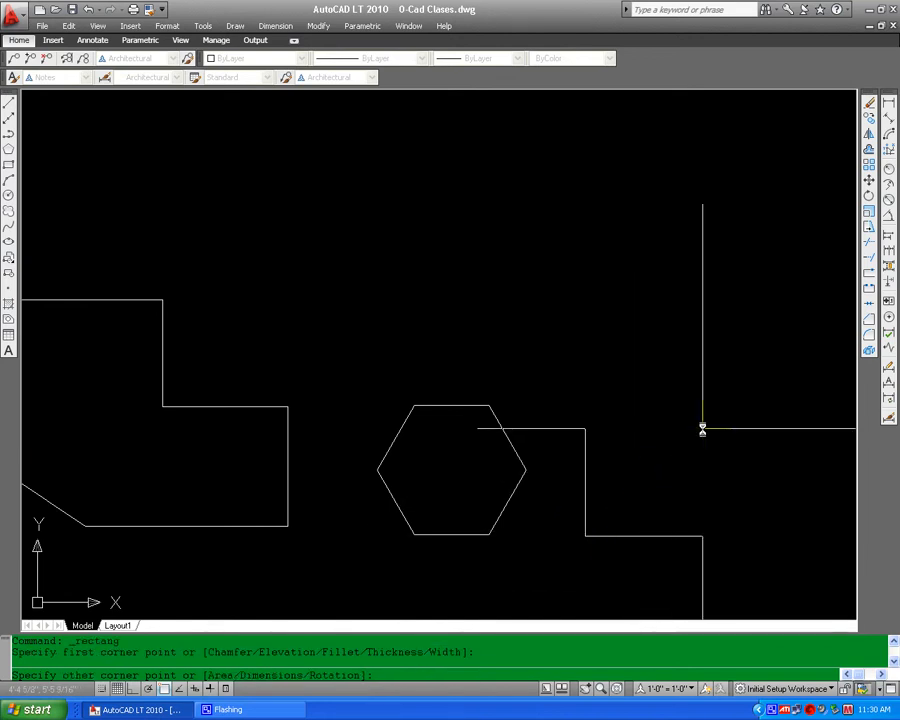
left_click(757, 414)
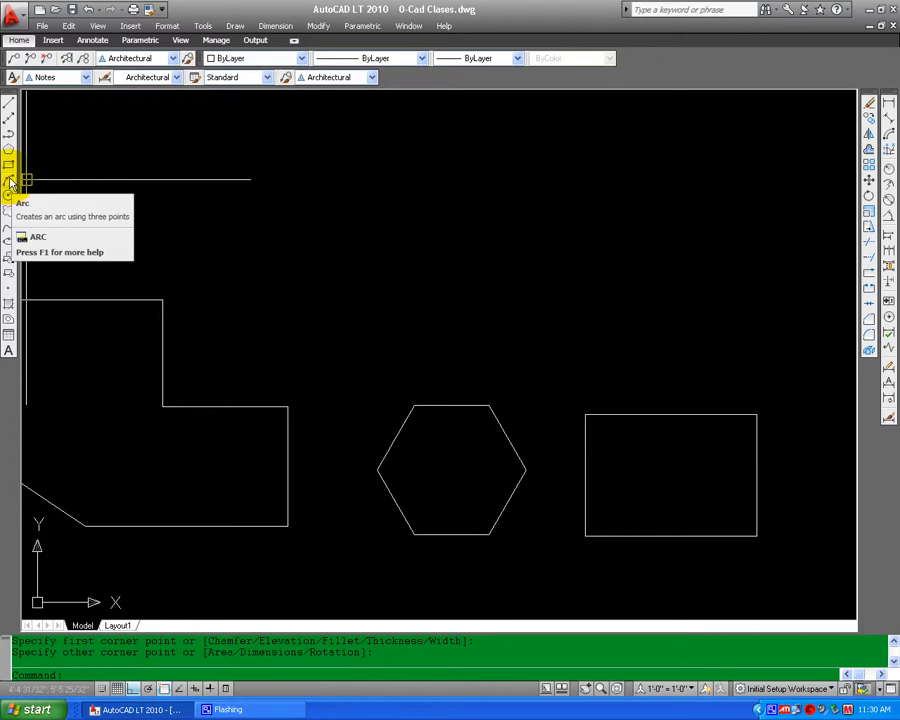
Draw a three-point arc bulging upward in the empty space above the hexagon
left_click(9, 190)
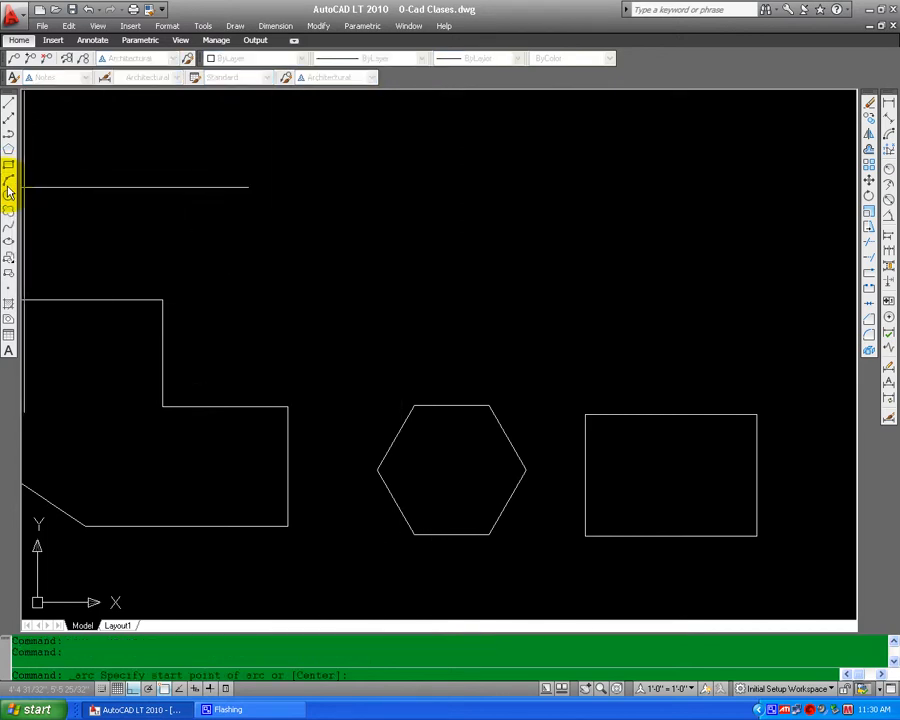
left_click(358, 303)
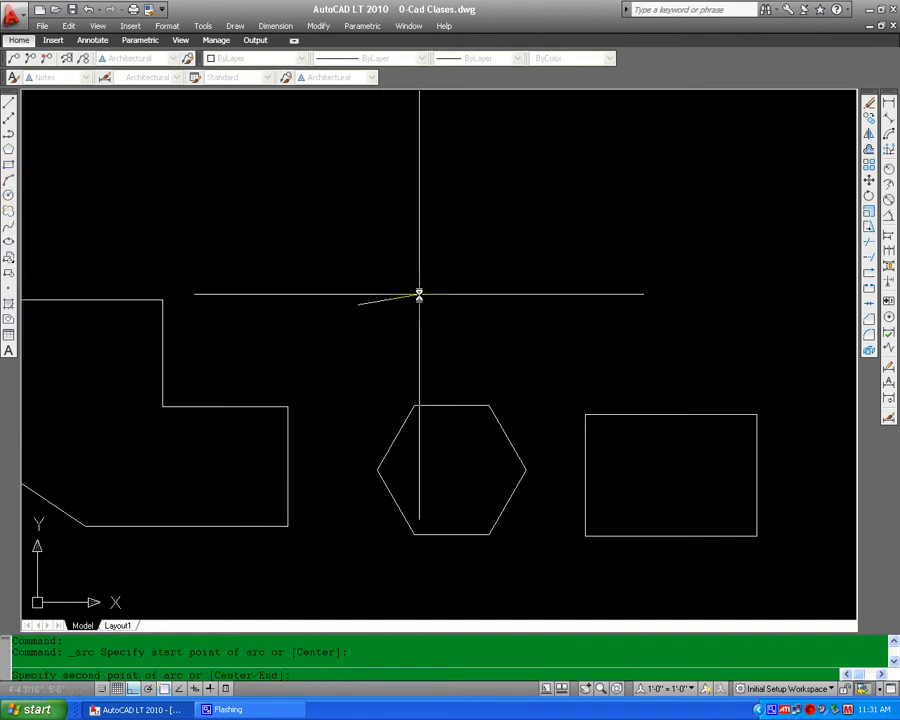
left_click(406, 261)
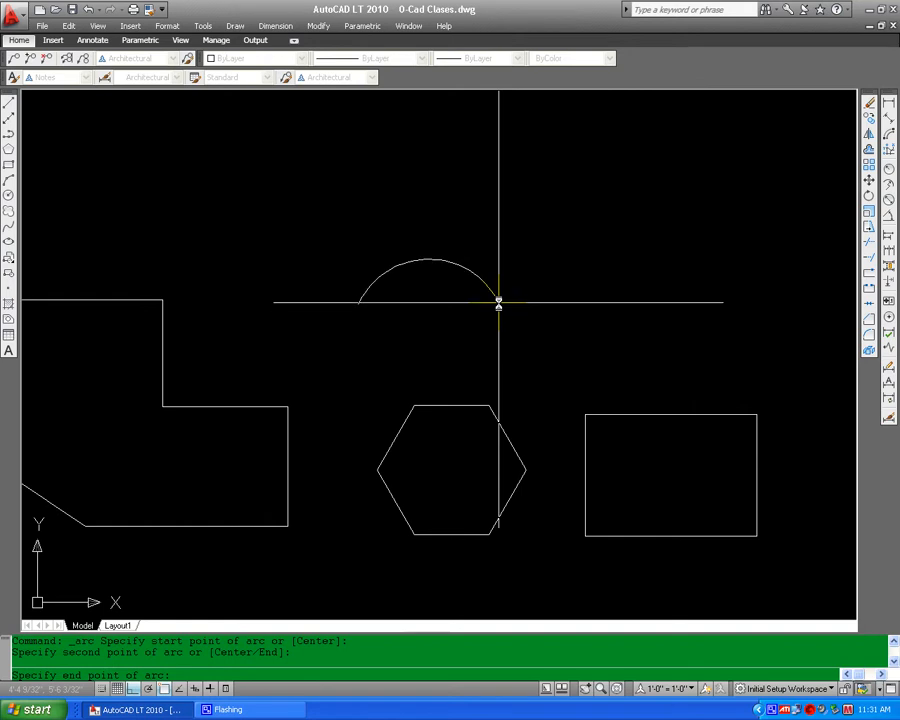
left_click(497, 302)
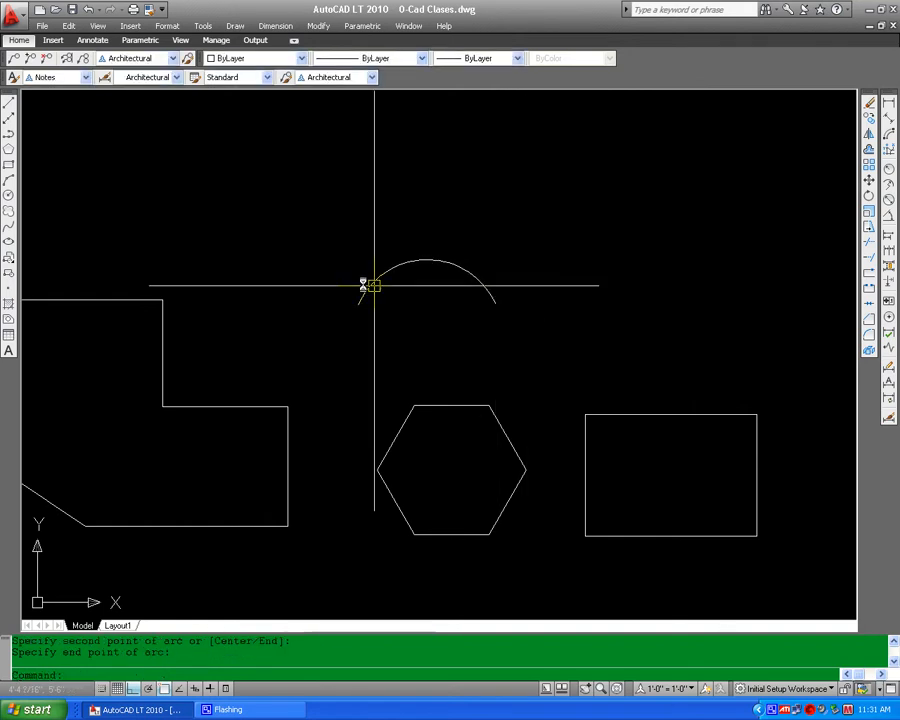
Draw a circle in the empty space above the rectangle, slightly narrower than the rectangle
left_click(9, 196)
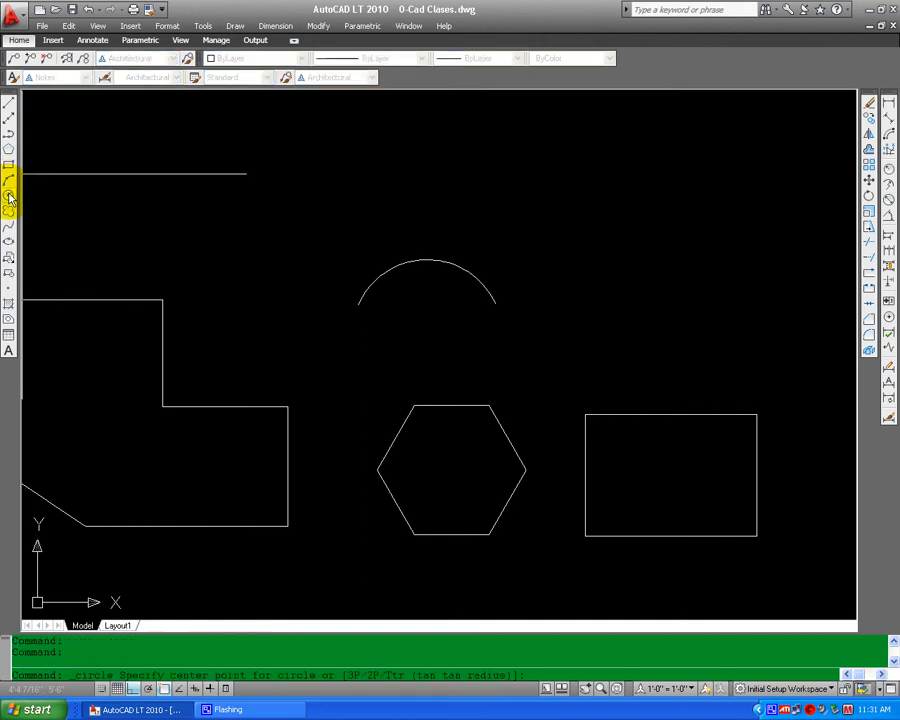
left_click(627, 300)
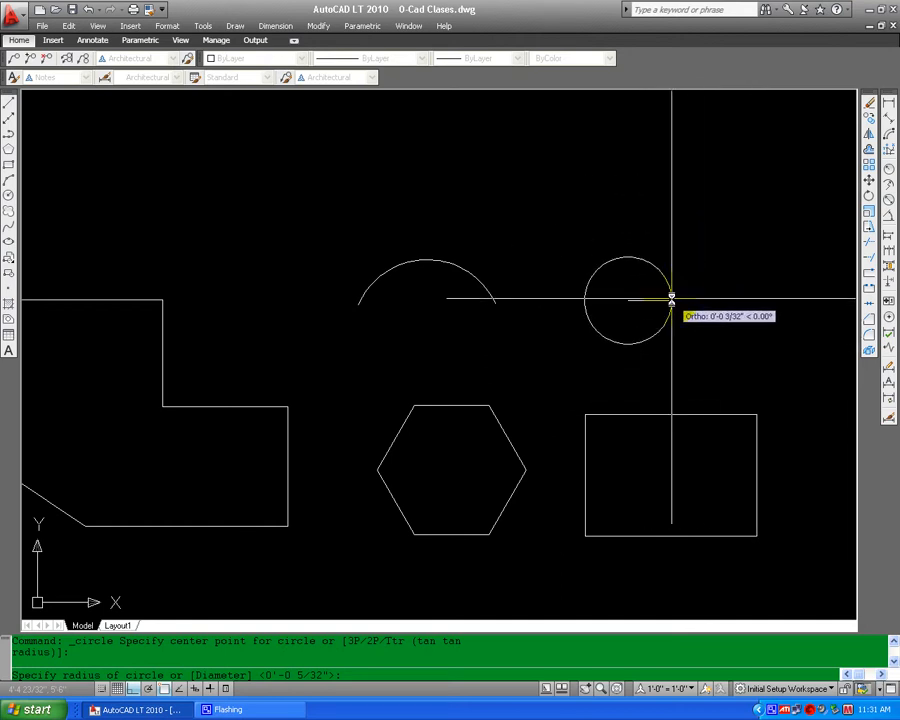
left_click(692, 304)
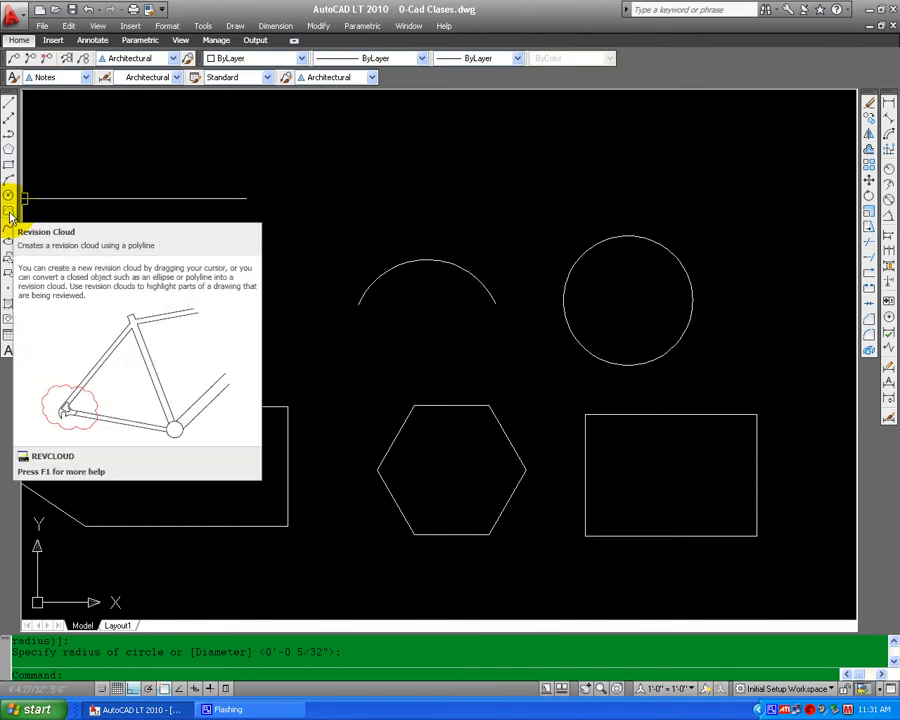
Draw a small closed revision cloud around the hexagon's right corner
left_click(9, 213)
scroll(516, 484, "up", 6)
left_click(480, 405)
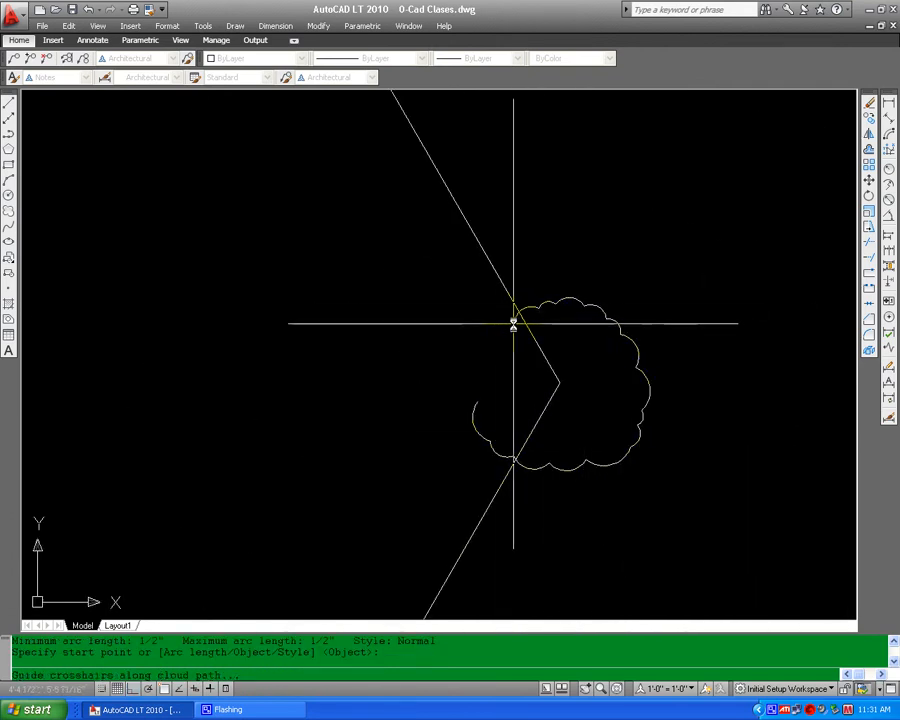
left_click(474, 400)
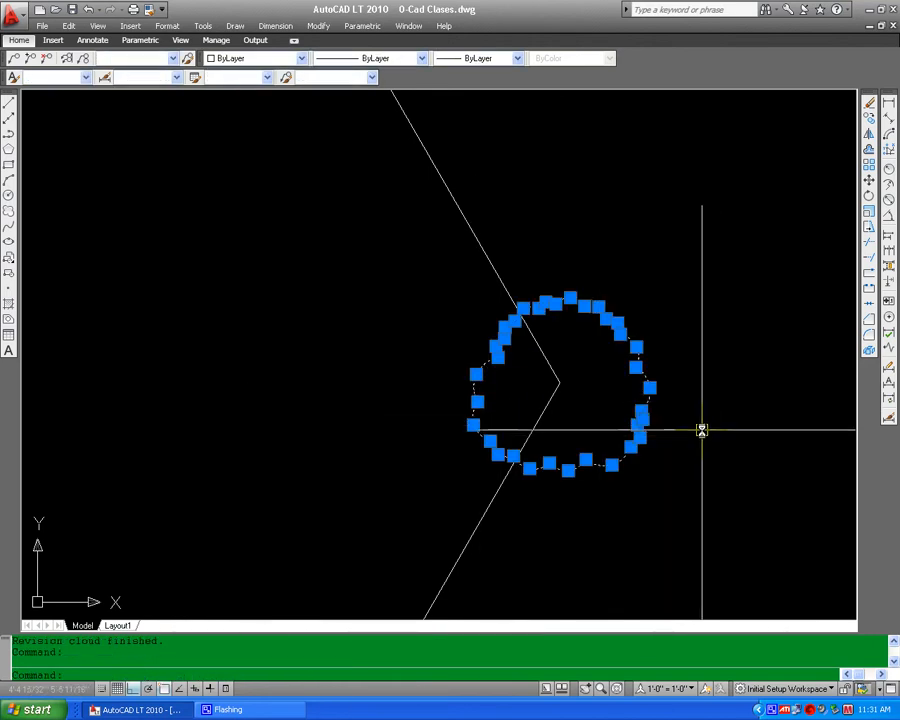
key("Escape")
key("Escape")
scroll(690, 420, "down", 3)
scroll(595, 412, "up", 3)
scroll(586, 392, "up", 3)
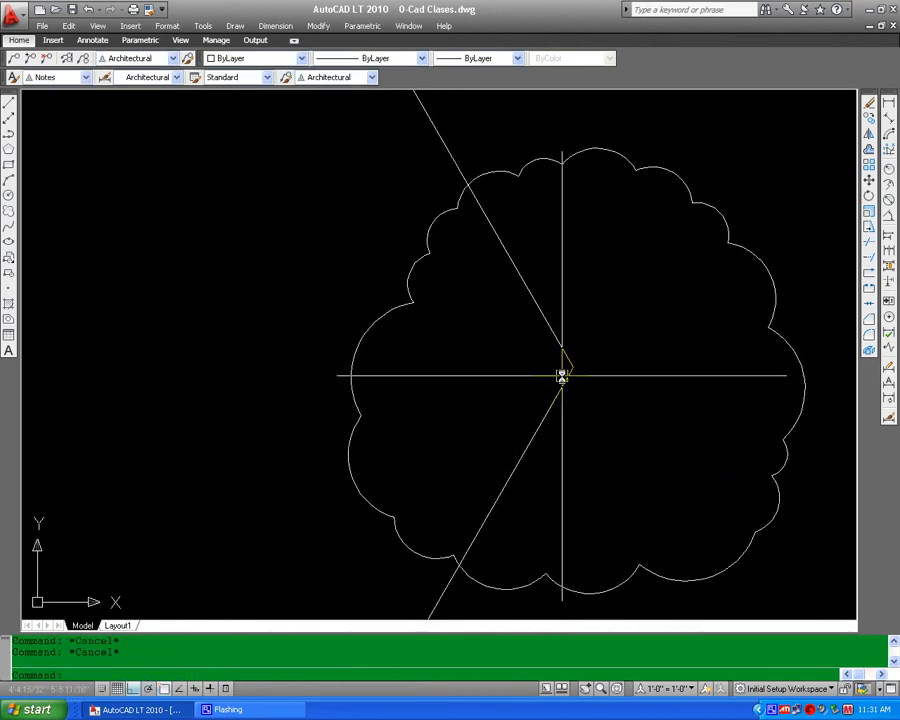
scroll(576, 372, "down", 4)
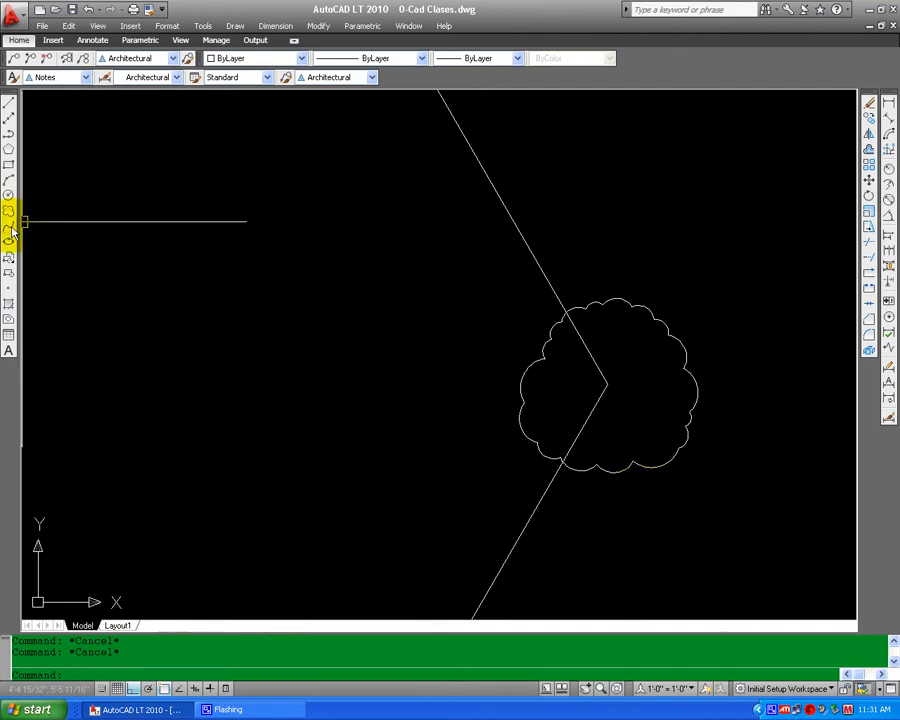
Draw an irregular closed spline with several lobes in the empty space beside the rectangle, with Ortho turned off
left_click(12, 232)
scroll(518, 352, "down", 5)
left_click(477, 380)
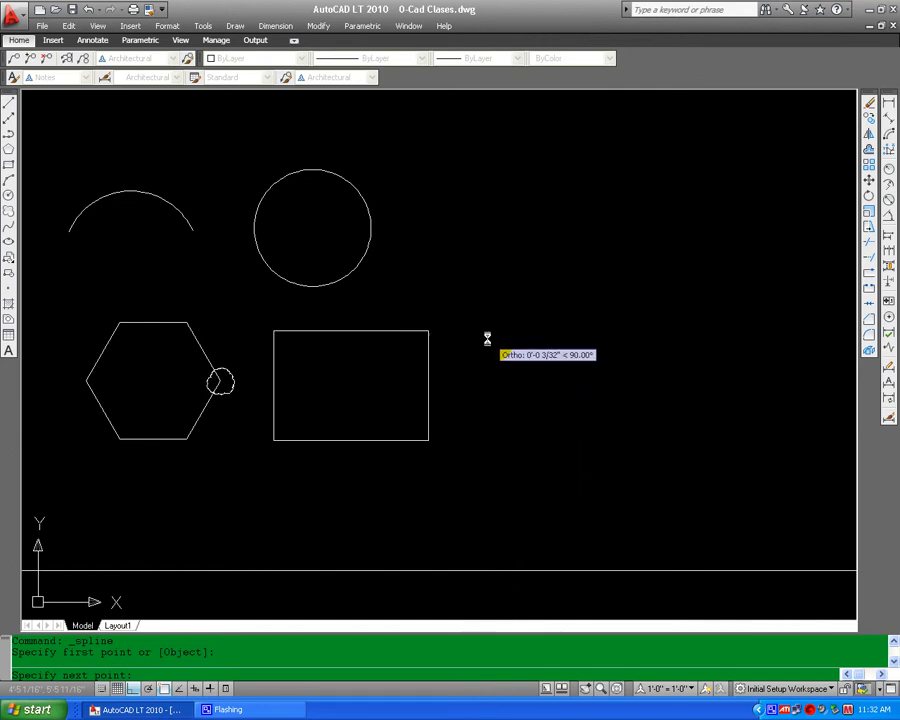
key("F8")
left_click(492, 399)
left_click(519, 376)
left_click(553, 403)
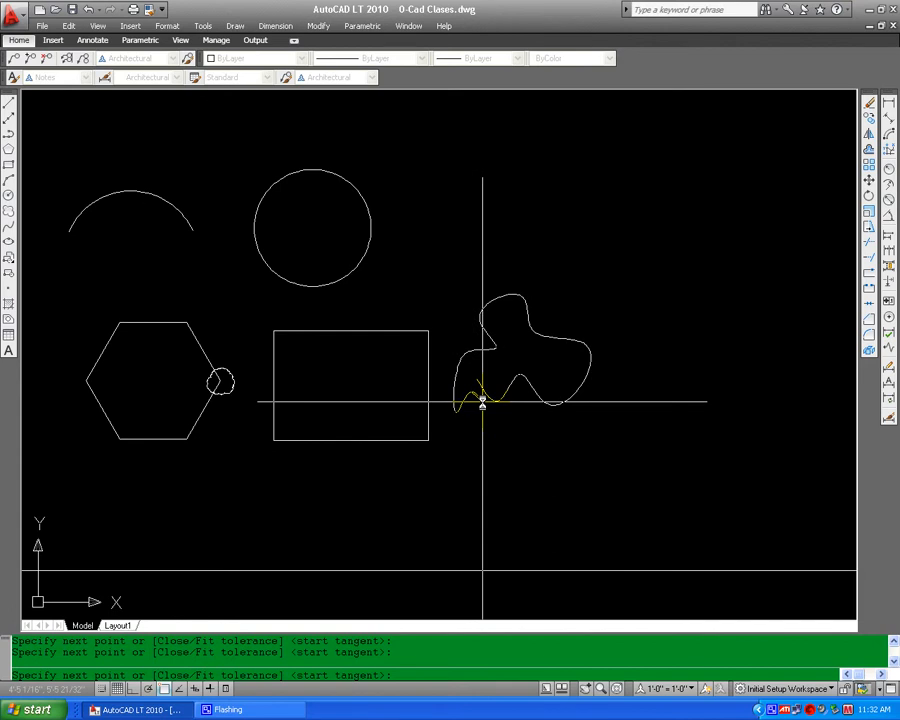
key("Return")
key("Return")
key("Return")
key("Escape")
key("Escape")
scroll(532, 383, "up", 6)
scroll(577, 393, "down", 2)
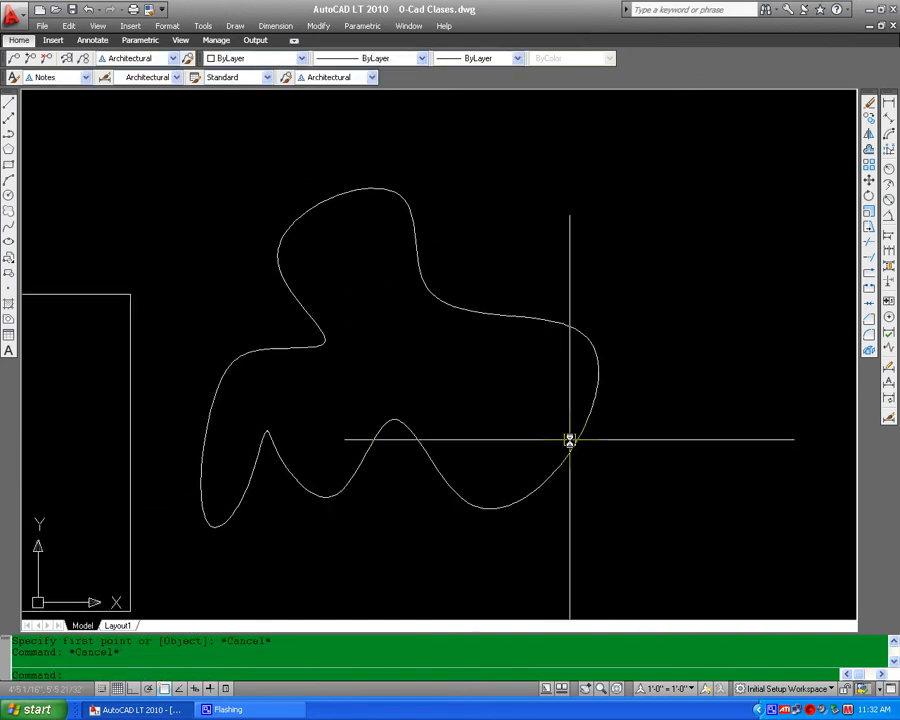
scroll(470, 424, "down", 3)
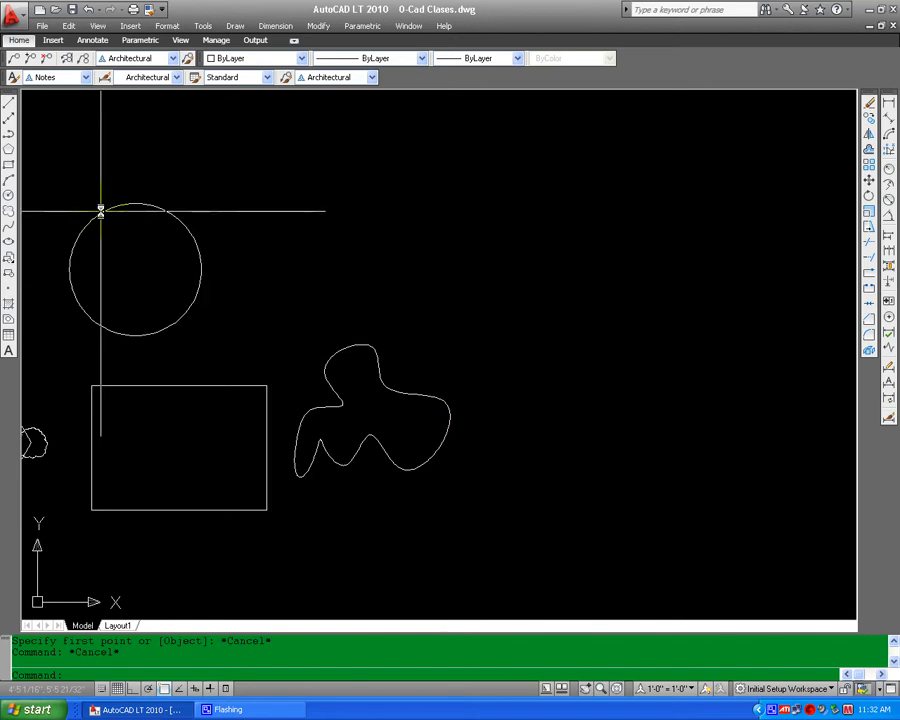
Draw a second, wavy spline through ten points above and beyond the first spline and close it with the Close option
left_click(11, 229)
left_click(423, 280)
left_click(445, 308)
left_click(471, 318)
left_click(510, 302)
left_click(563, 322)
left_click(588, 301)
left_click(584, 261)
left_click(550, 247)
left_click(468, 252)
left_click(432, 243)
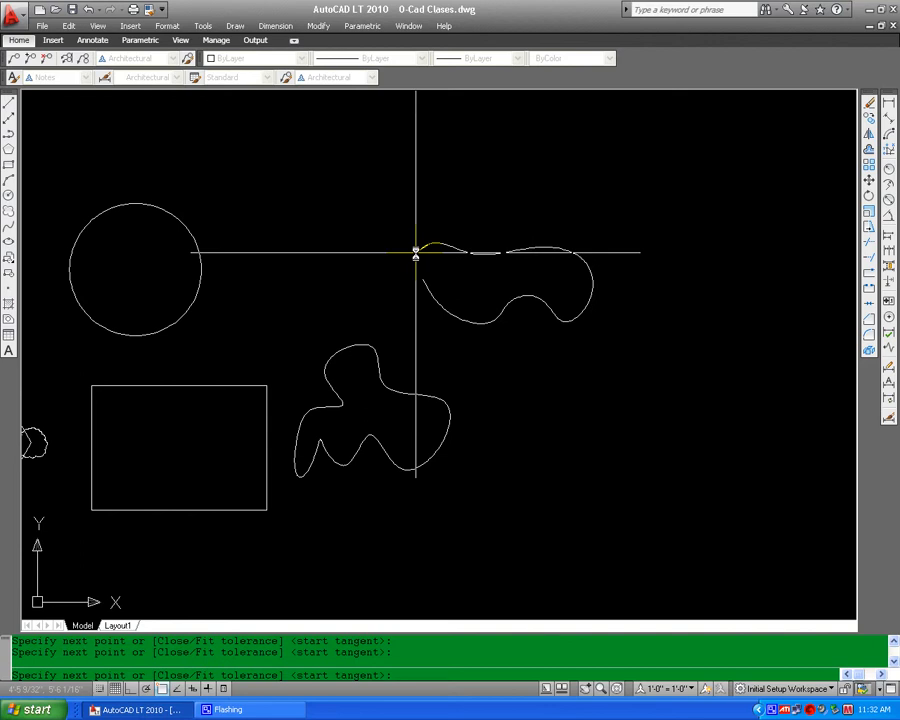
type("c")
key("Return")
key("Escape")
key("Escape")
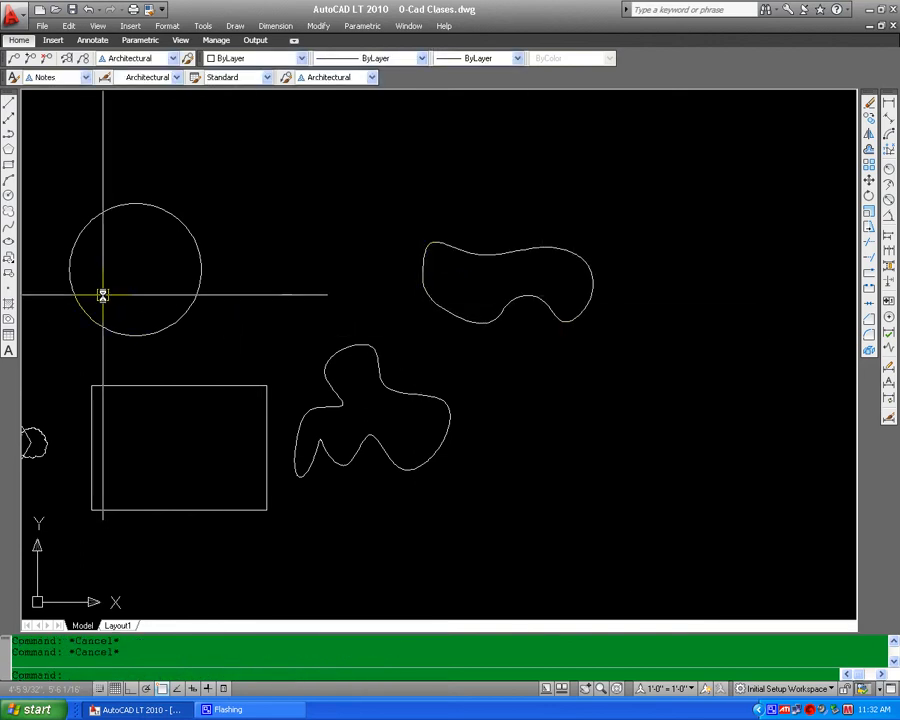
Draw an ellipse below the second spline with Ortho on, using a short vertical axis and a horizontal half-axis of about 5/32"
left_click(9, 240)
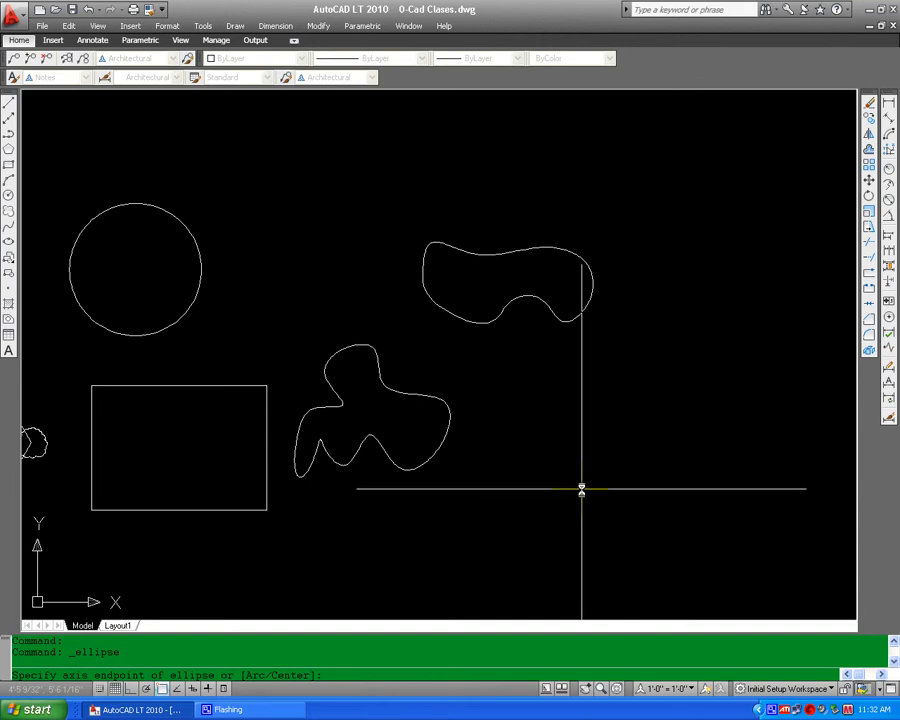
left_click(579, 489)
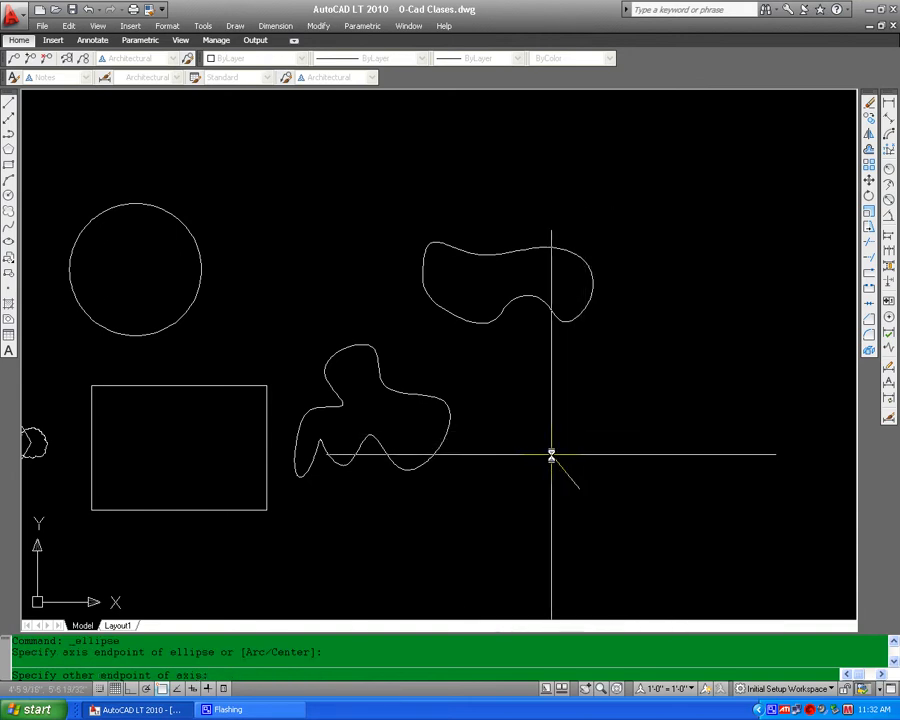
key("F8")
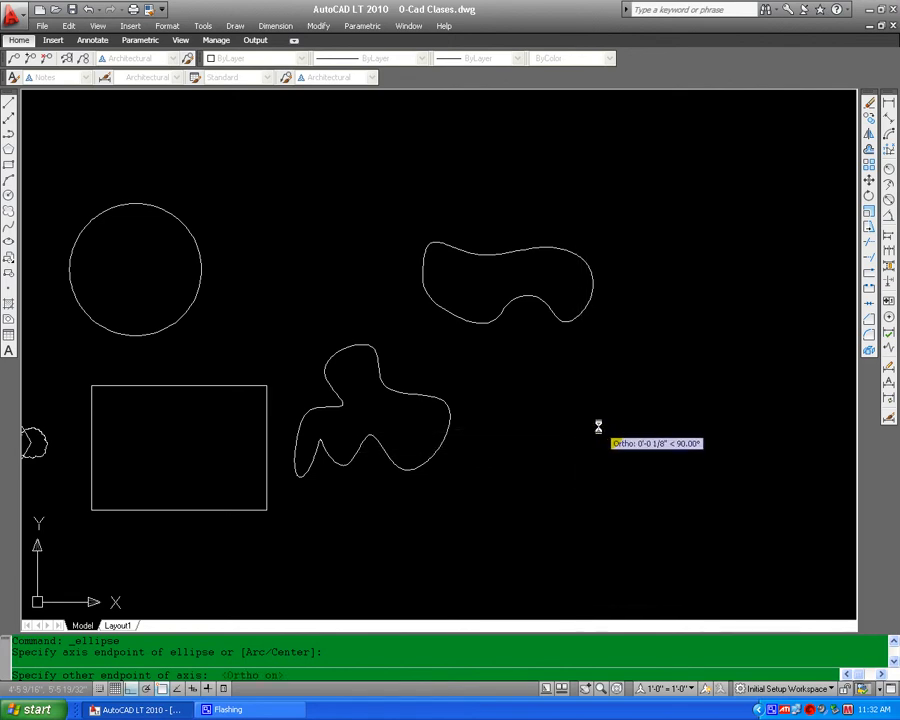
left_click(584, 422)
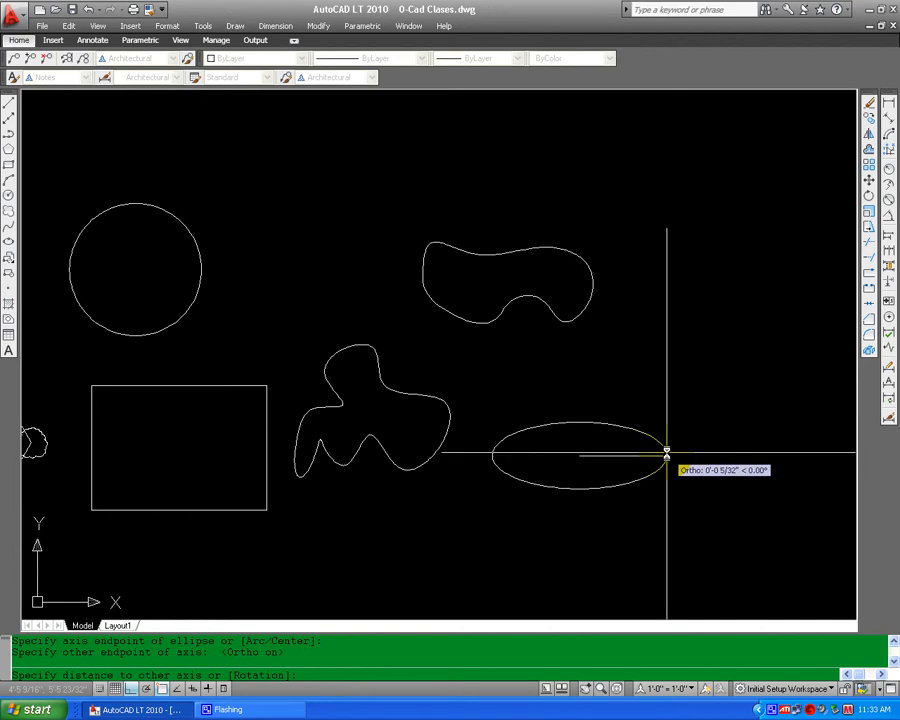
left_click(666, 453)
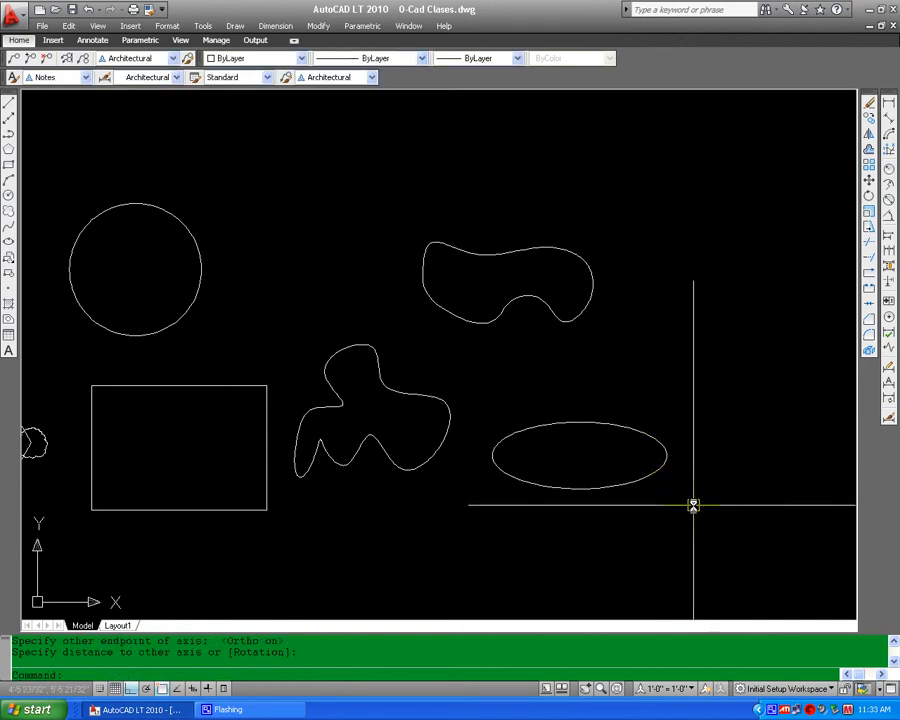
Start a block insertion and check the drawing's block list and the drawing files offered for browsing
left_click(9, 258)
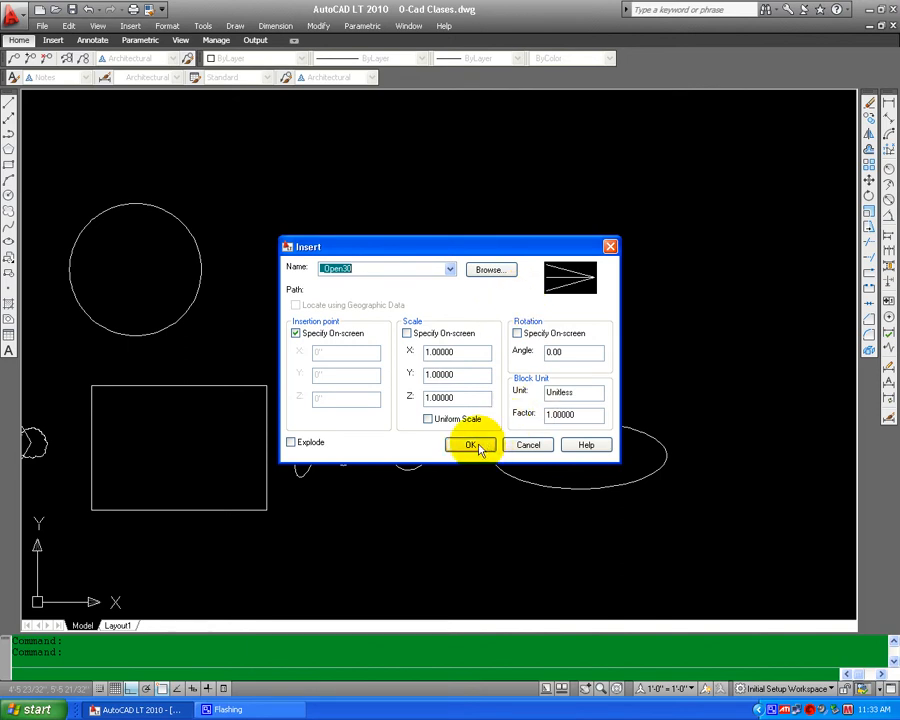
left_click(451, 270)
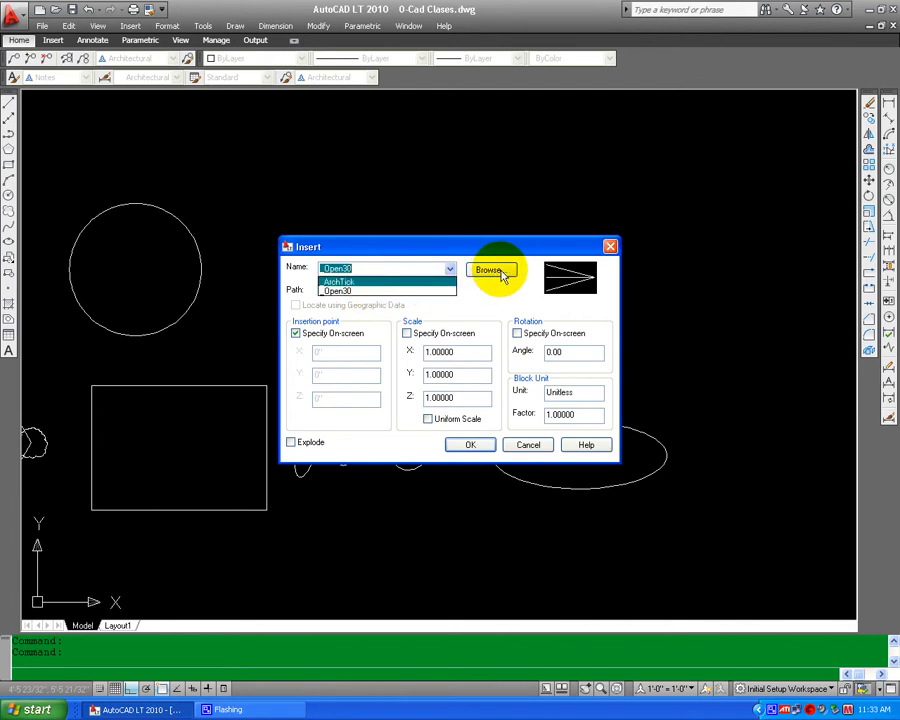
left_click(503, 276)
left_click(503, 276)
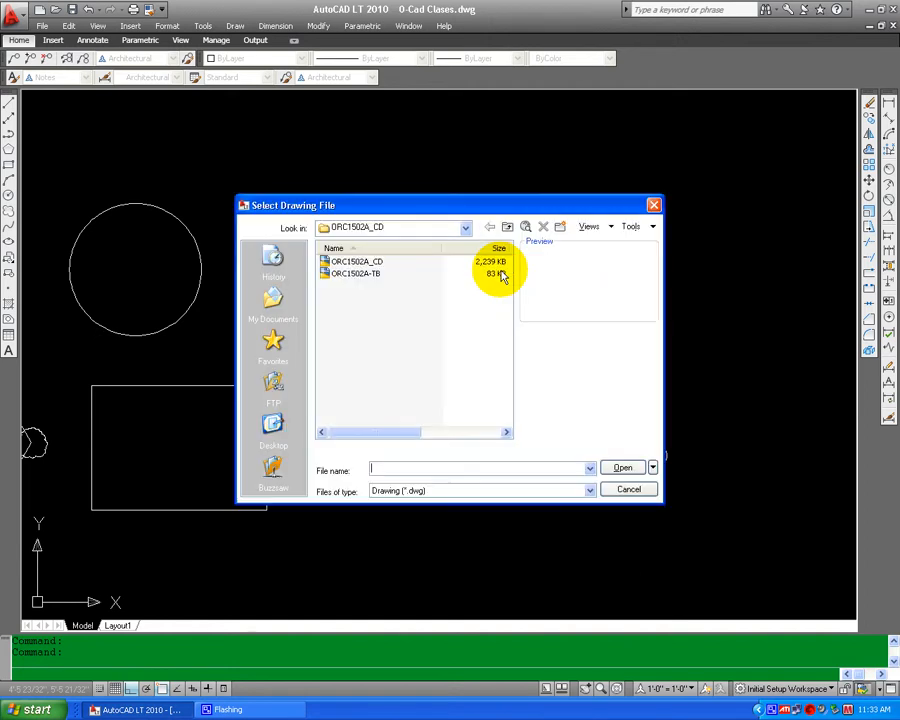
left_click(629, 489)
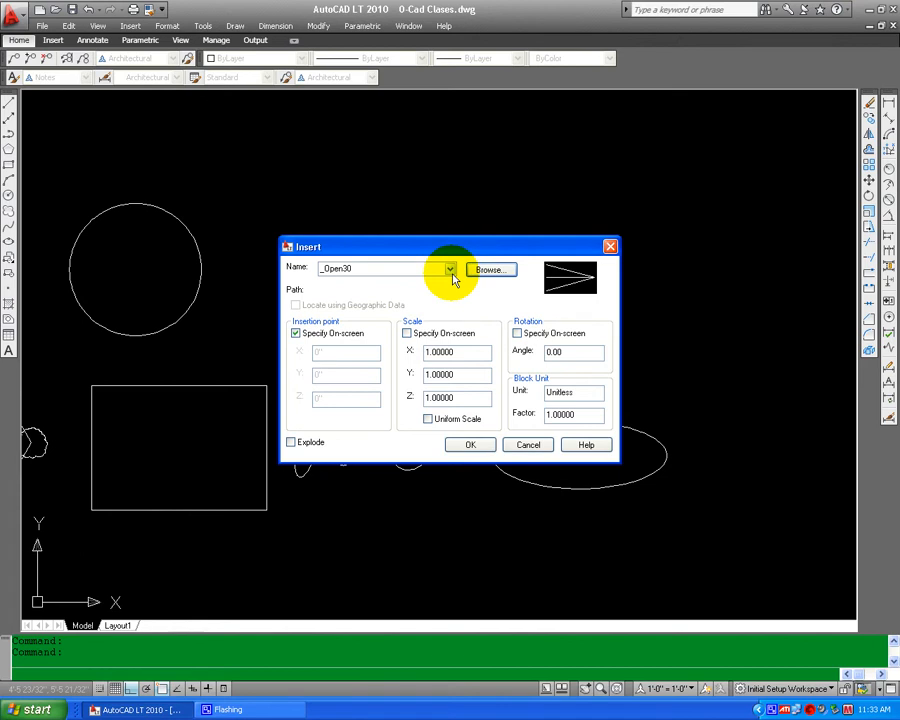
Insert the _Open30 block in the empty space above the row of shapes
left_click(451, 269)
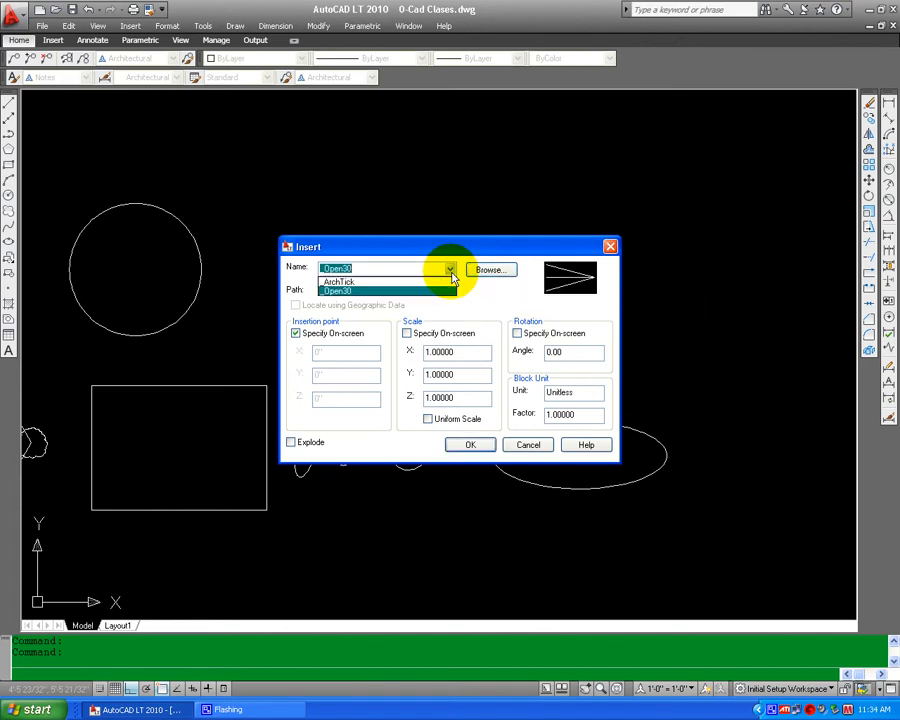
left_click(345, 292)
left_click(472, 446)
scroll(545, 405, "down", 3)
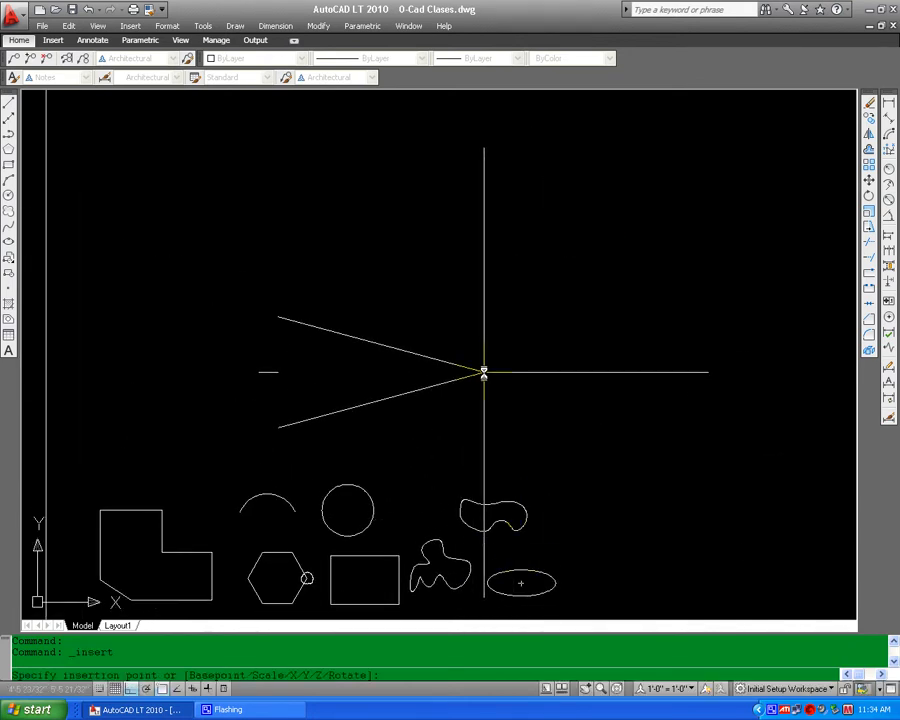
key("Escape")
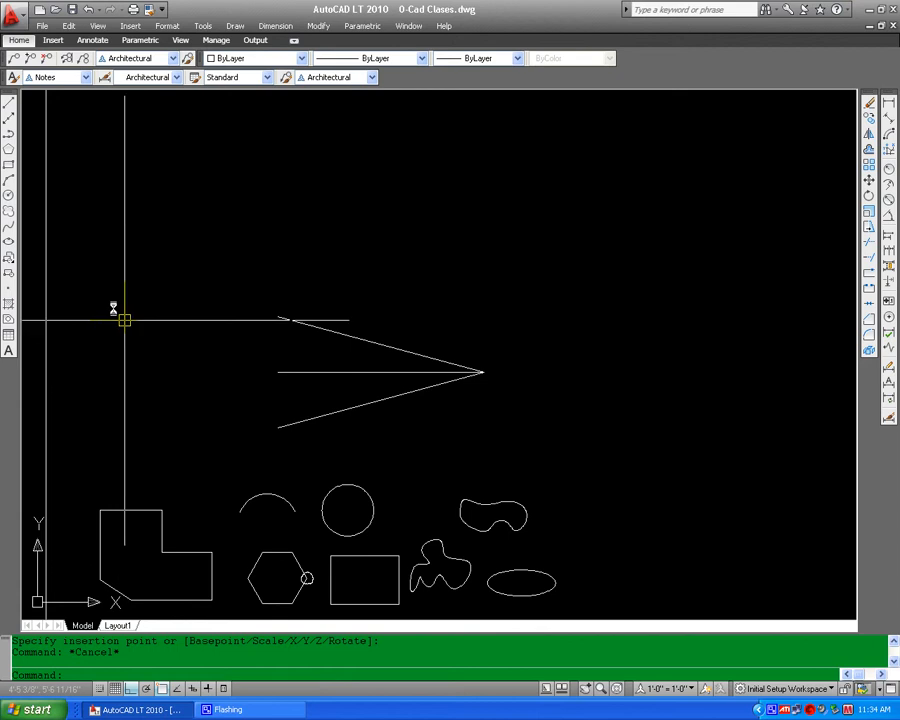
Start a block definition named polygon and set its base point at the hexagon's left corner
left_click(8, 277)
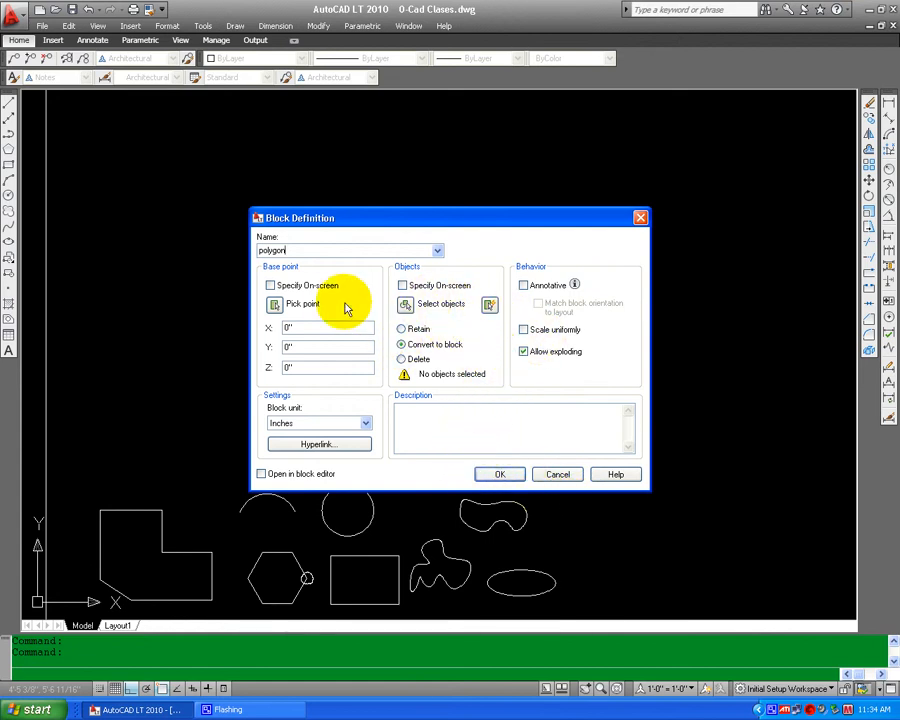
left_click(275, 306)
scroll(341, 432, "up", 3)
scroll(311, 447, "up", 4)
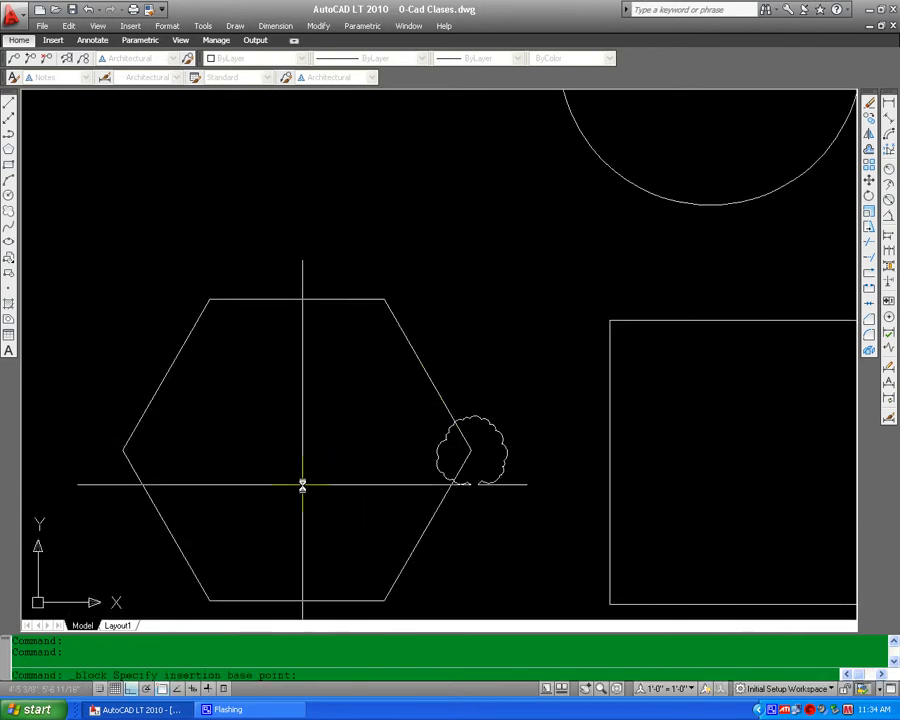
left_click(123, 450)
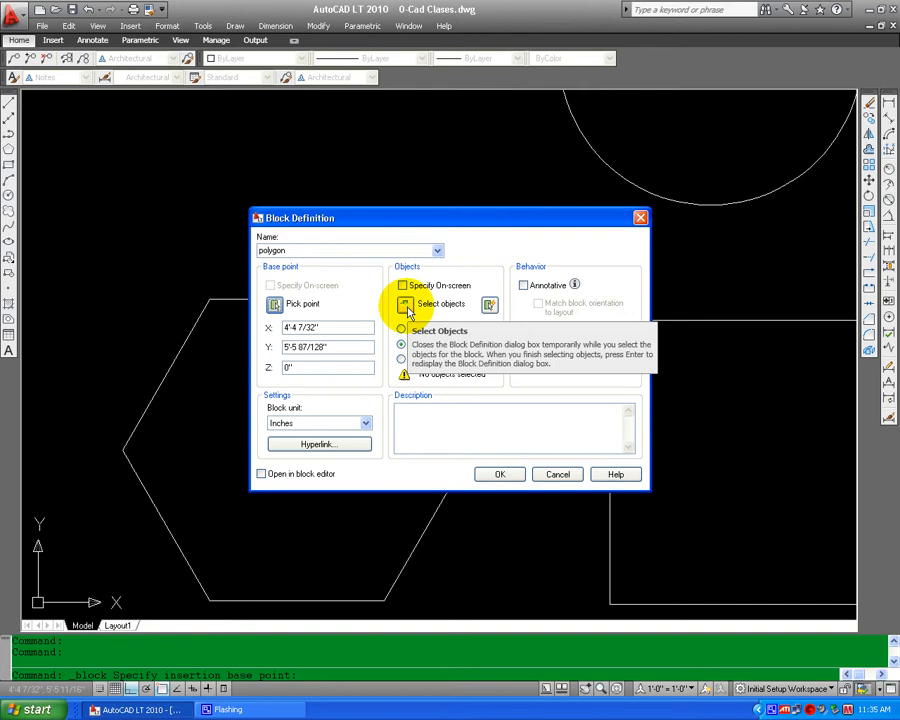
Select the hexagon together with its revision cloud as the block's objects and create the polygon block
left_click(407, 307)
scroll(174, 400, "down", 2)
left_click(107, 300)
left_click(407, 577)
key("Return")
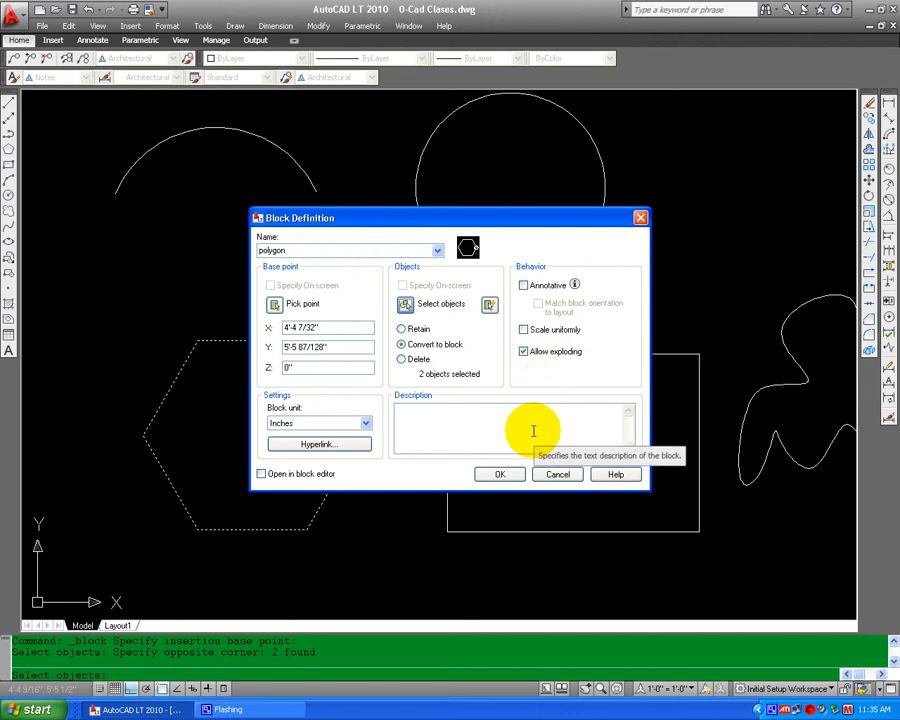
left_click(505, 478)
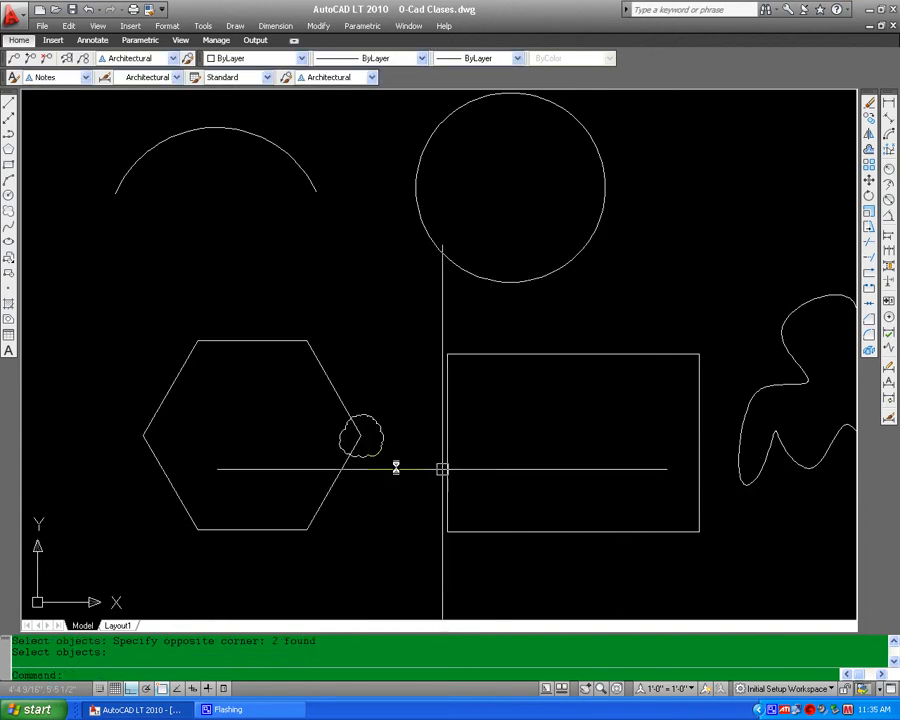
middle_click_drag(326, 490, 451, 495)
scroll(451, 495, "down", 5)
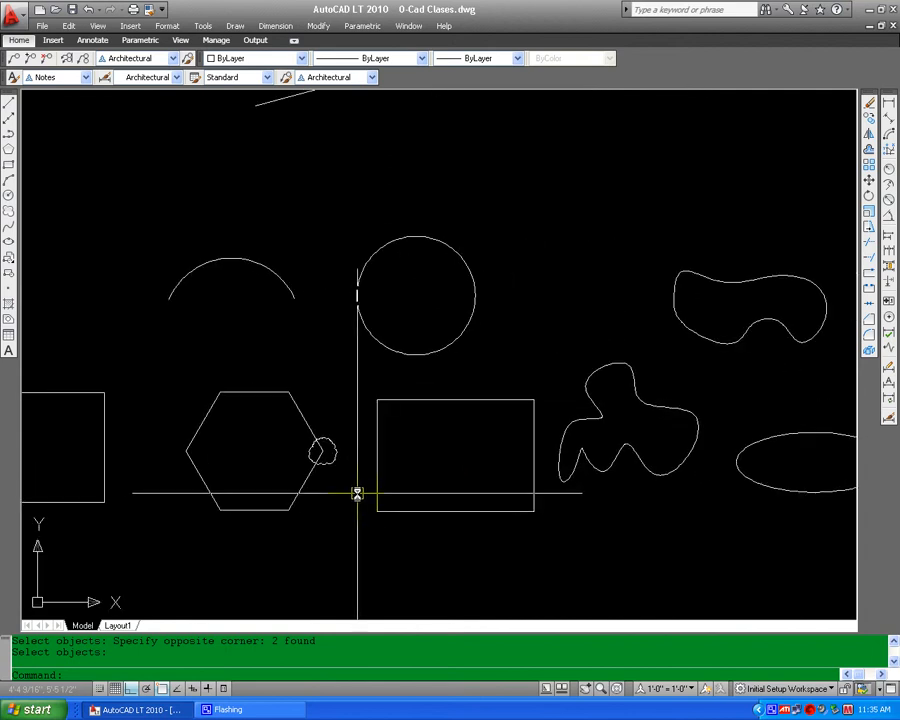
Insert the polygon block at scale 1 in the empty space below the tip of the converging lines
scroll(361, 495, "up", 2)
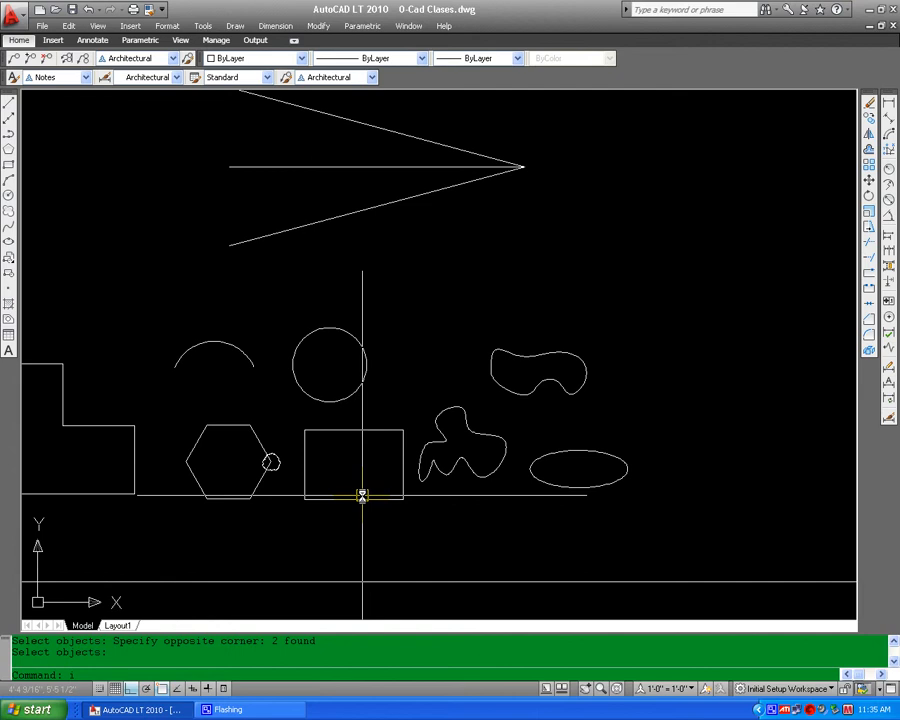
key("Return")
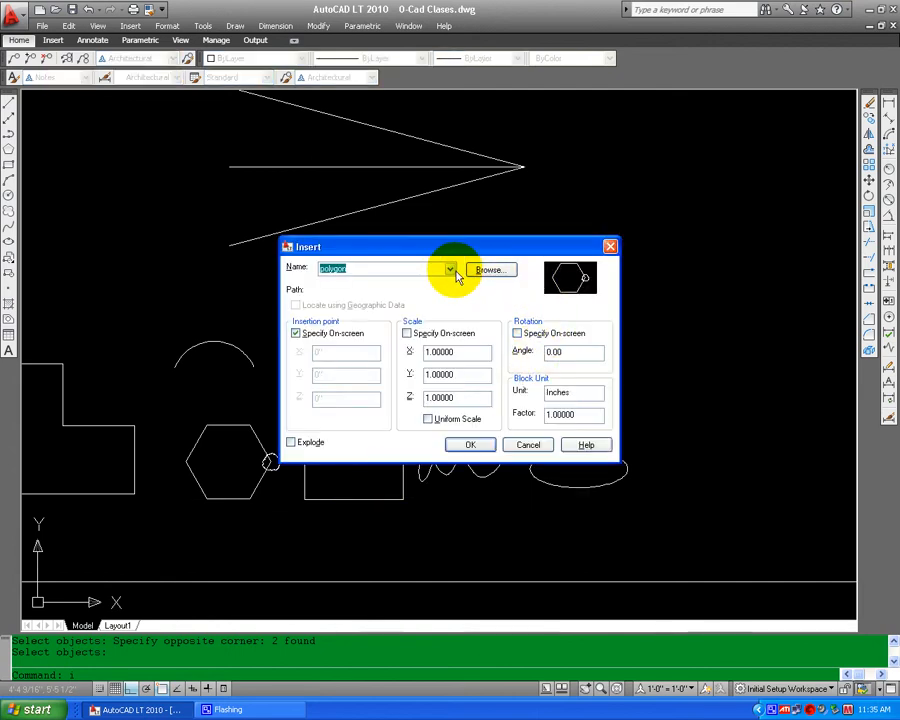
left_click(451, 270)
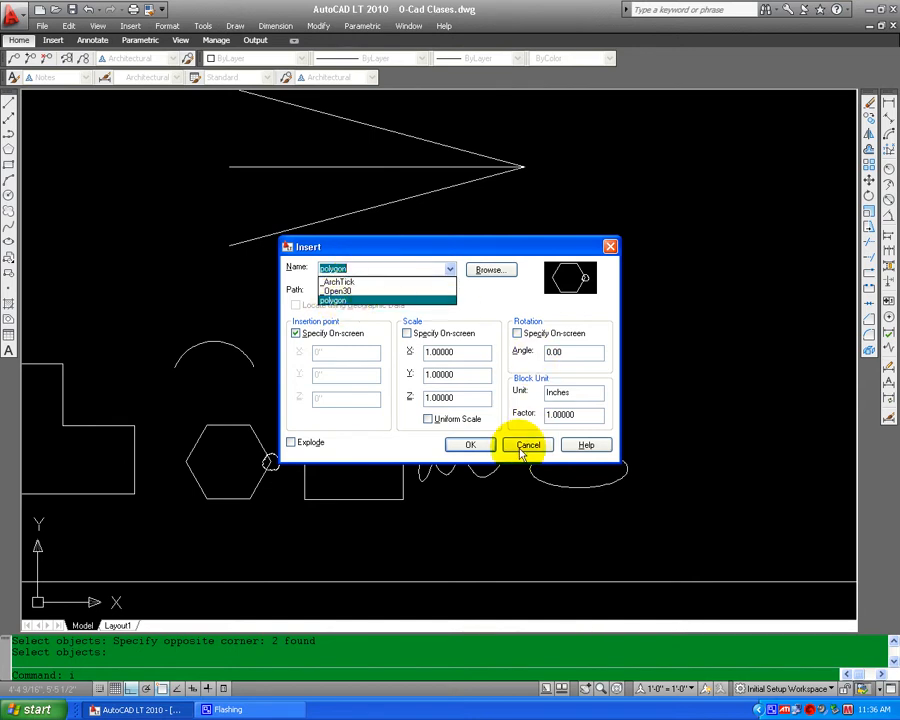
left_click(472, 447)
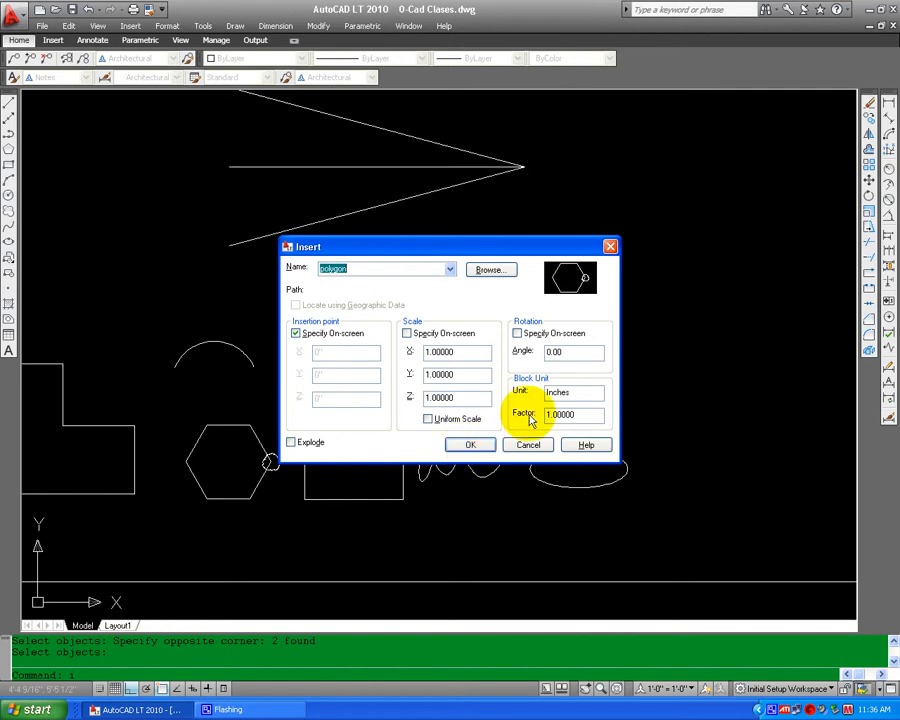
left_click(470, 445)
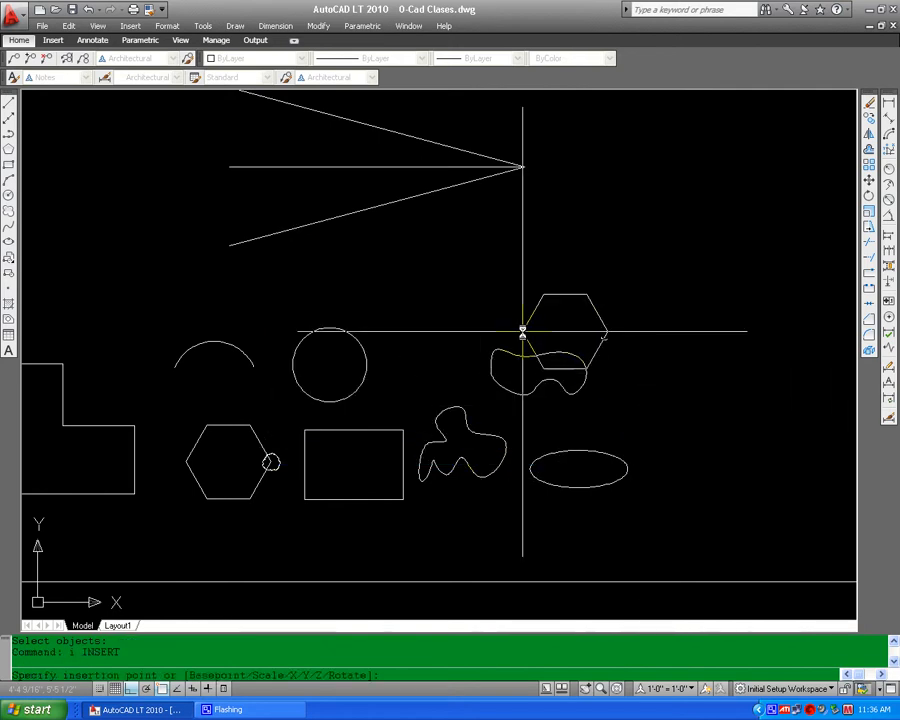
left_click(447, 284)
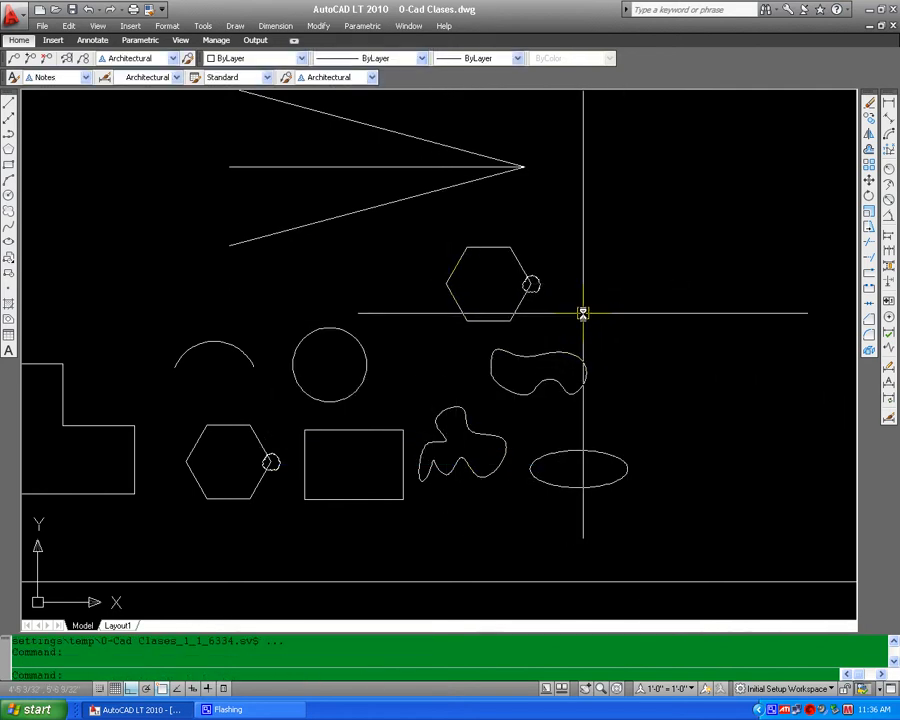
Insert a second polygon block with its base point on the right corner of the first inserted hexagon
key("Return")
left_click(467, 443)
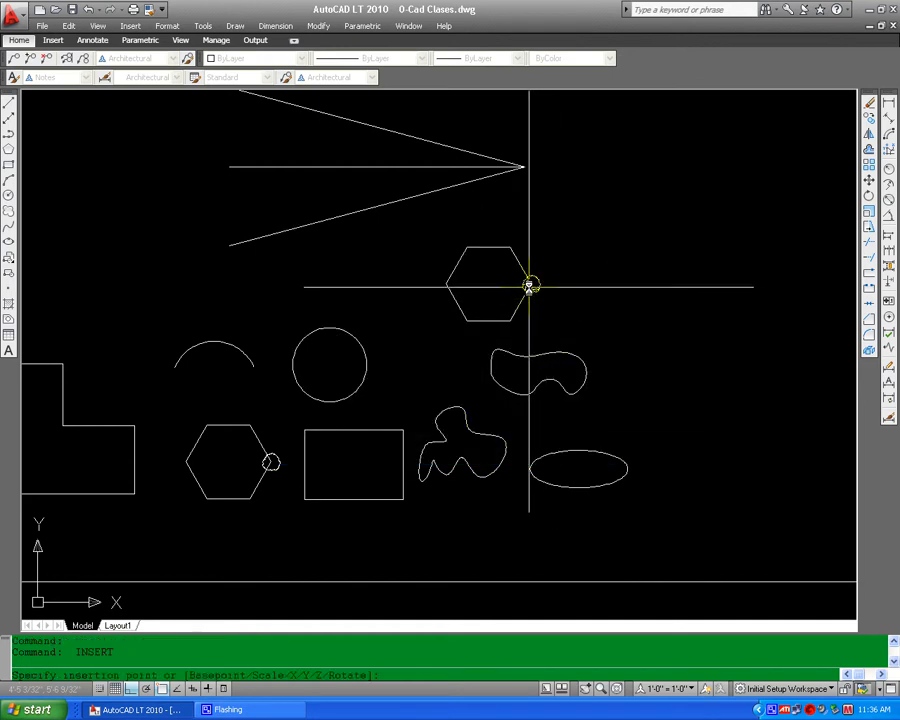
scroll(526, 284, "up", 5)
left_click(552, 268)
key("Escape")
scroll(545, 436, "down", 3)
middle_click_drag(594, 446, 390, 435)
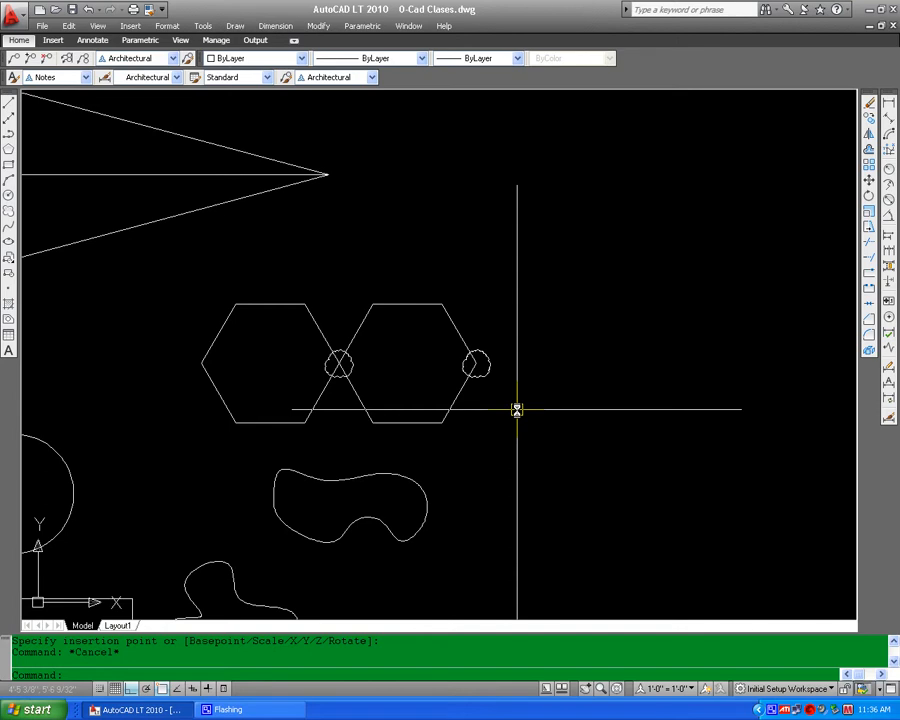
Extend the row with a third polygon block placed at the right corner of the second inserted hexagon
key("Return")
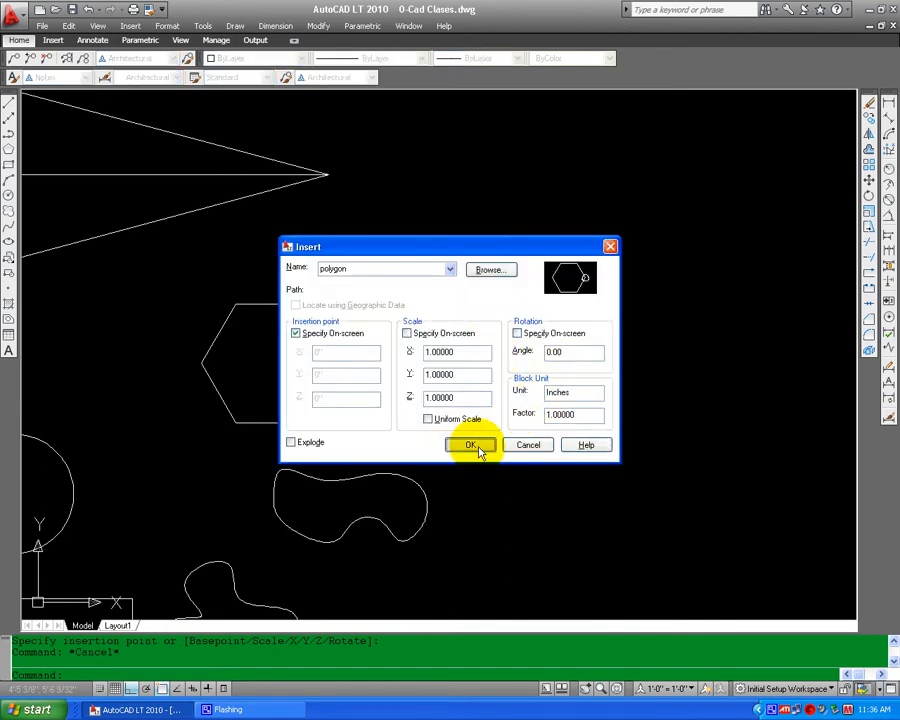
left_click(470, 445)
left_click(476, 364)
key("Escape")
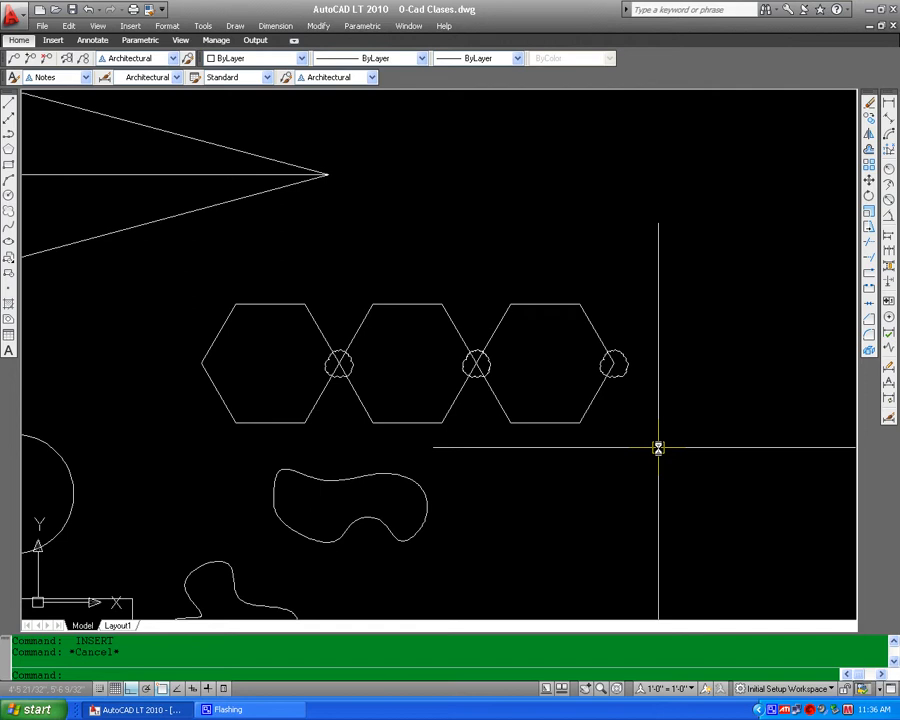
Explode the leftmost polygon block in the row of three into its separate objects
scroll(476, 512, "down", 1)
scroll(394, 400, "up", 2)
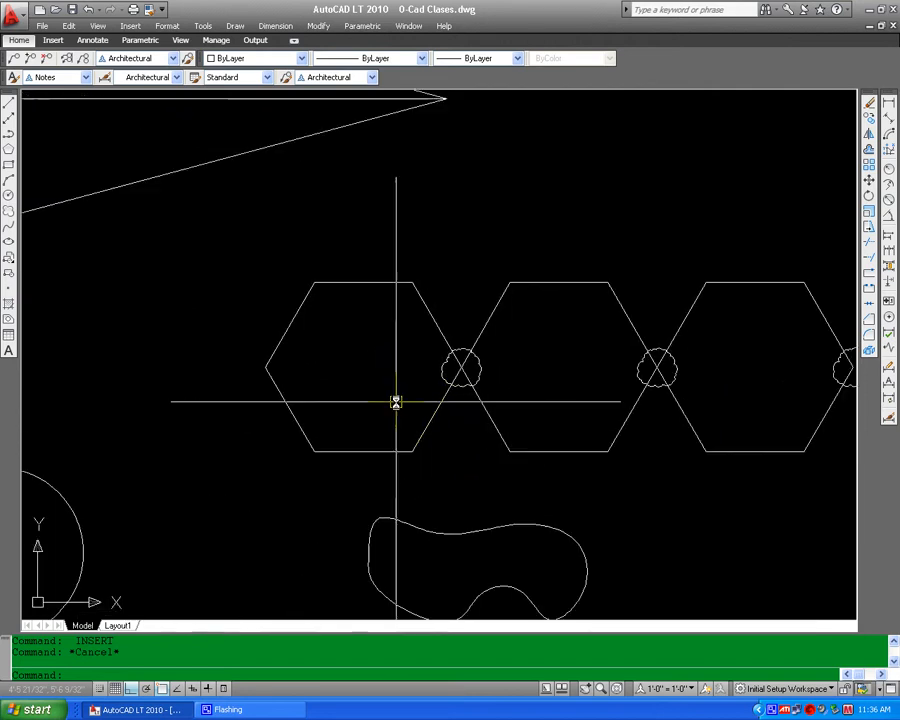
scroll(457, 409, "up", 3)
scroll(468, 408, "down", 2)
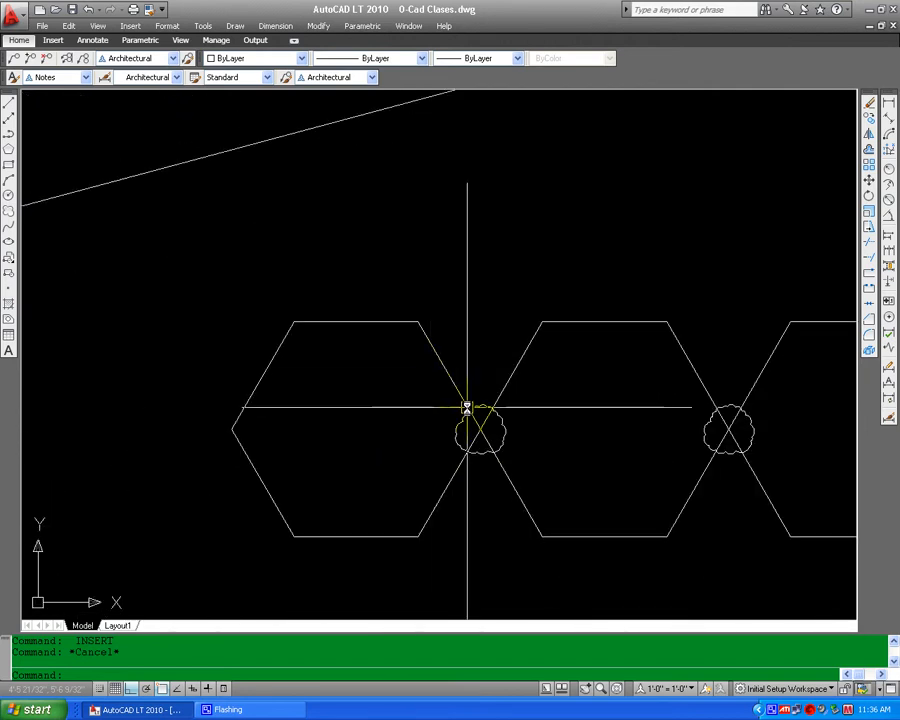
scroll(478, 416, "down", 1)
scroll(480, 426, "up", 4)
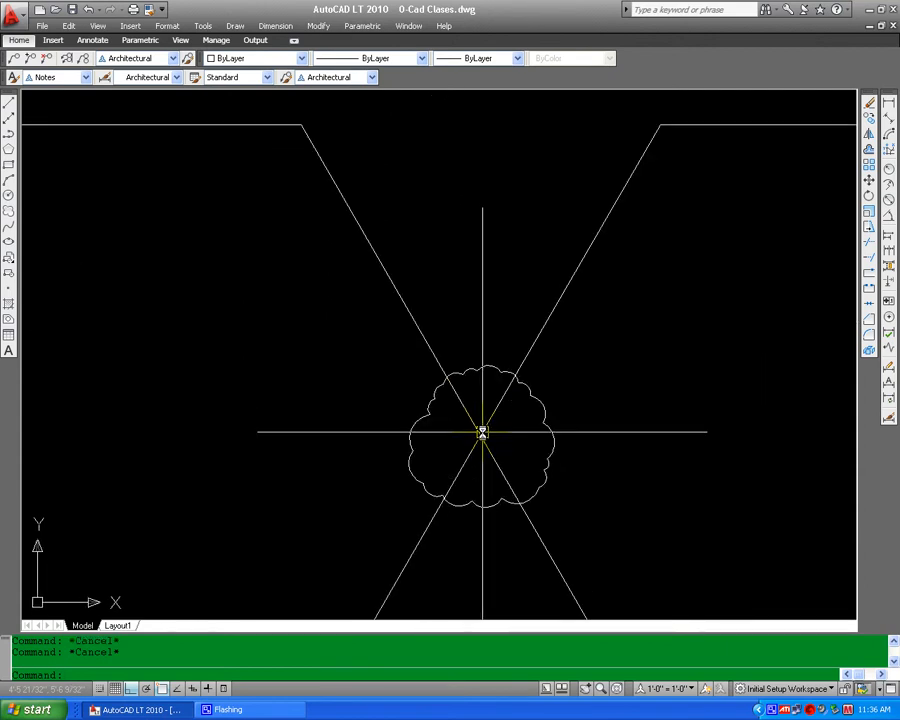
scroll(480, 426, "down", 4)
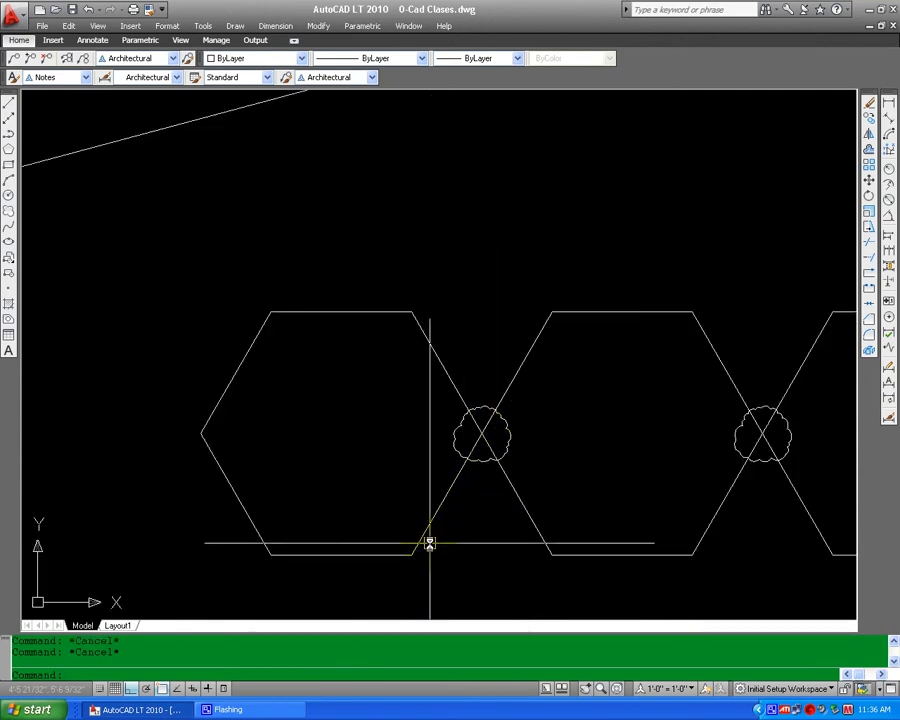
type("x")
key("Return")
left_click(431, 523)
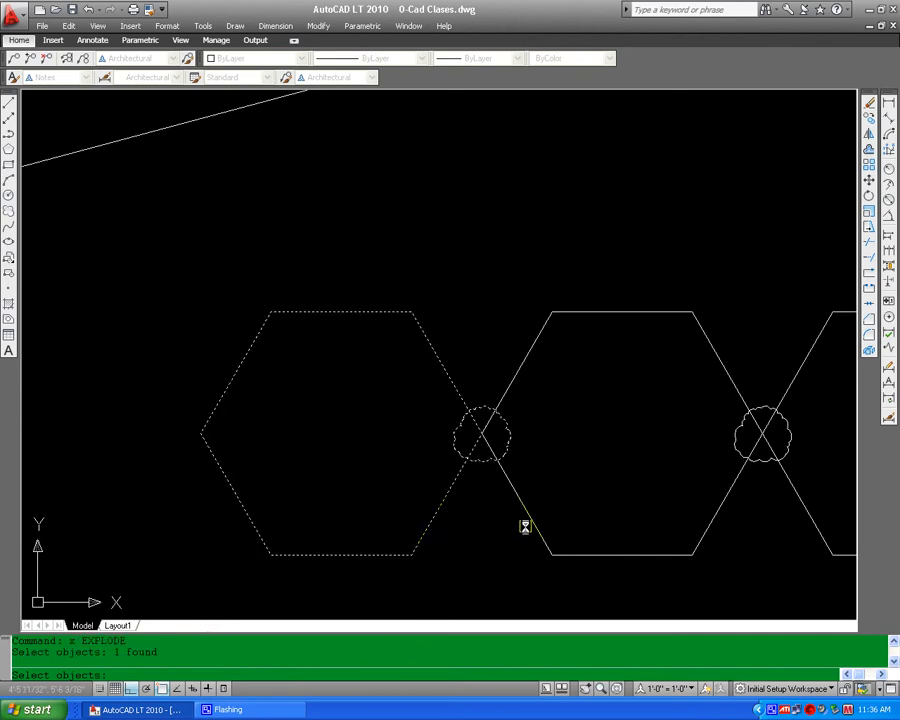
key("Return")
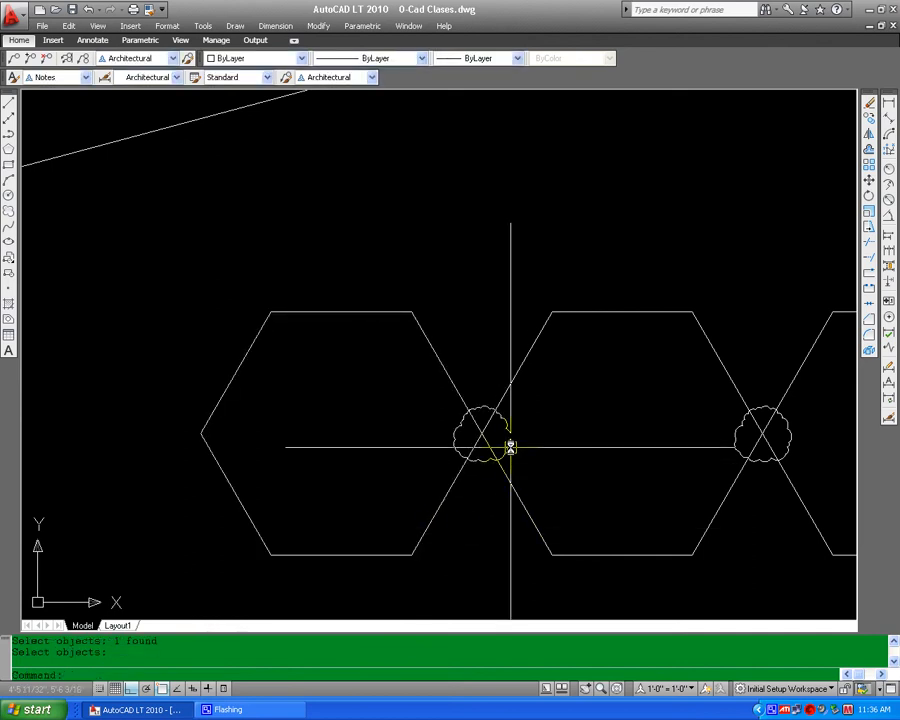
Check that the exploded hexagon selects separately and delete the revision cloud at its right corner
key("Escape")
left_click(452, 377)
key("Escape")
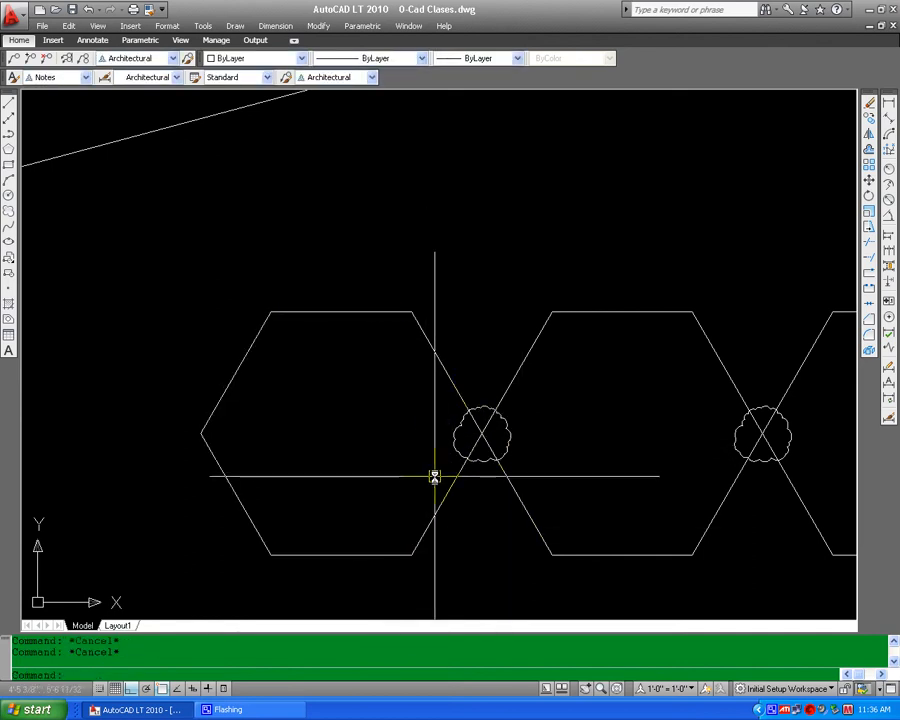
scroll(563, 482, "down", 4)
scroll(525, 477, "up", 1)
middle_click_drag(583, 501, 505, 488)
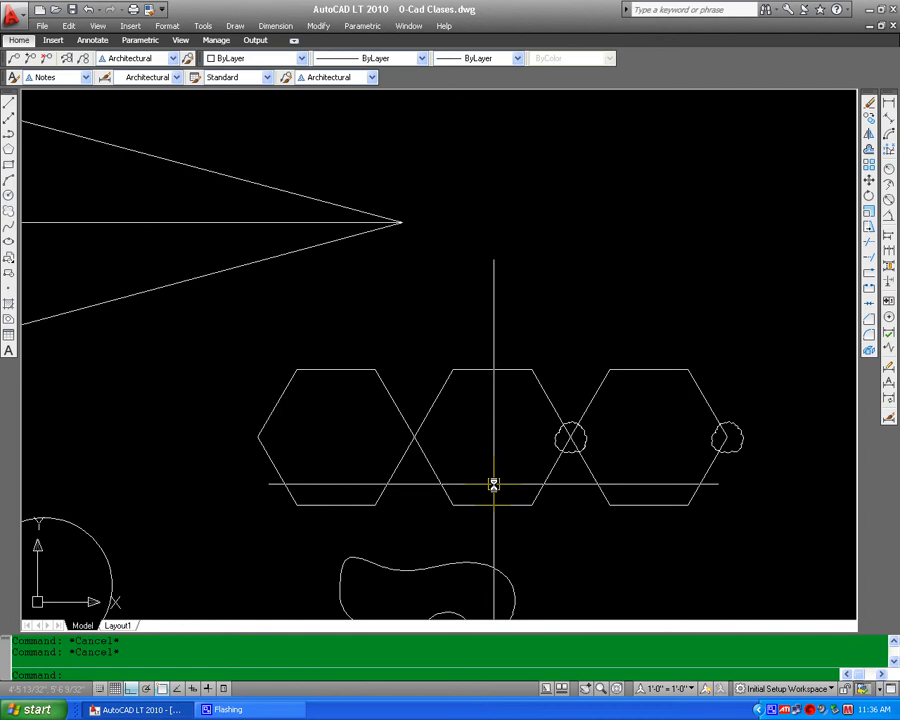
type("z")
key("Return")
type("e")
key("Return")
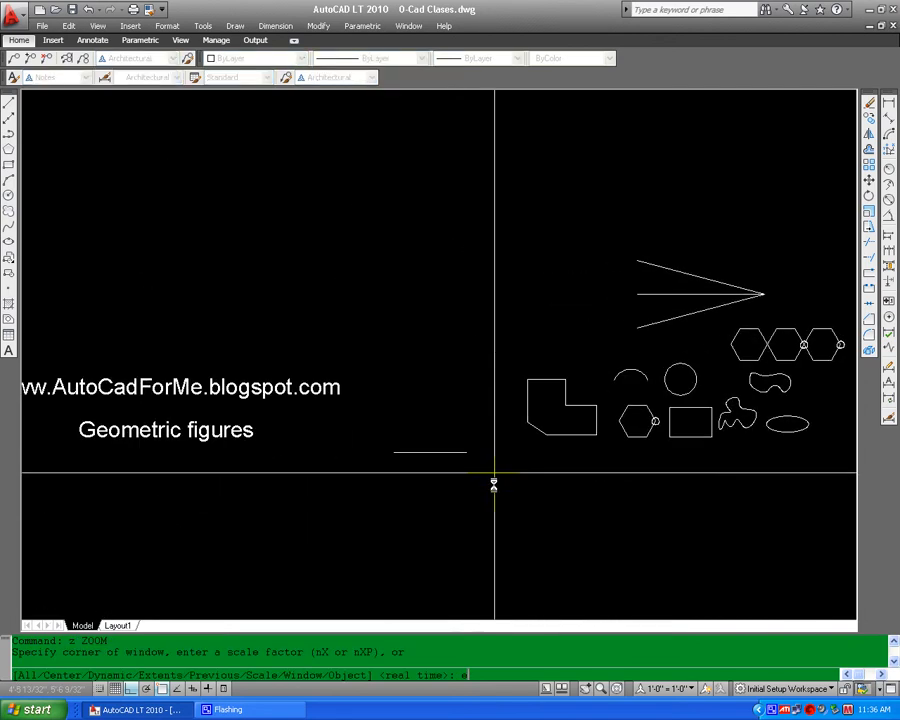
key("Escape")
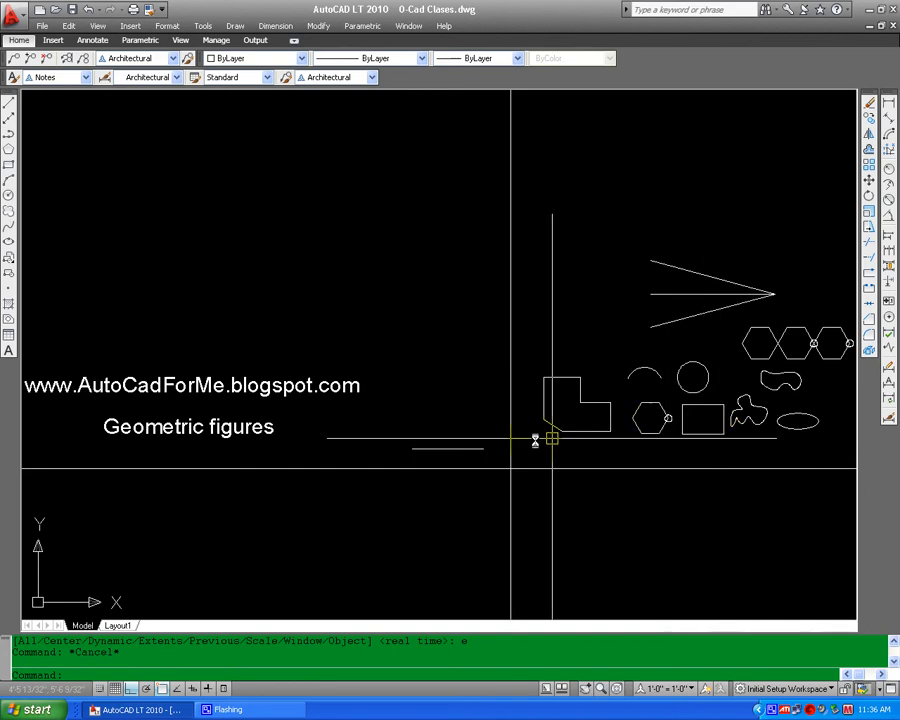
middle_click_drag(149, 496, 330, 486)
scroll(348, 452, "up", 9)
mouse_move(419, 449)
middle_mouse_down()
mouse_move(432, 506)
mouse_move(510, 504)
middle_mouse_up()
scroll(431, 506, "down", 4)
scroll(480, 495, "up", 3)
scroll(550, 494, "down", 3)
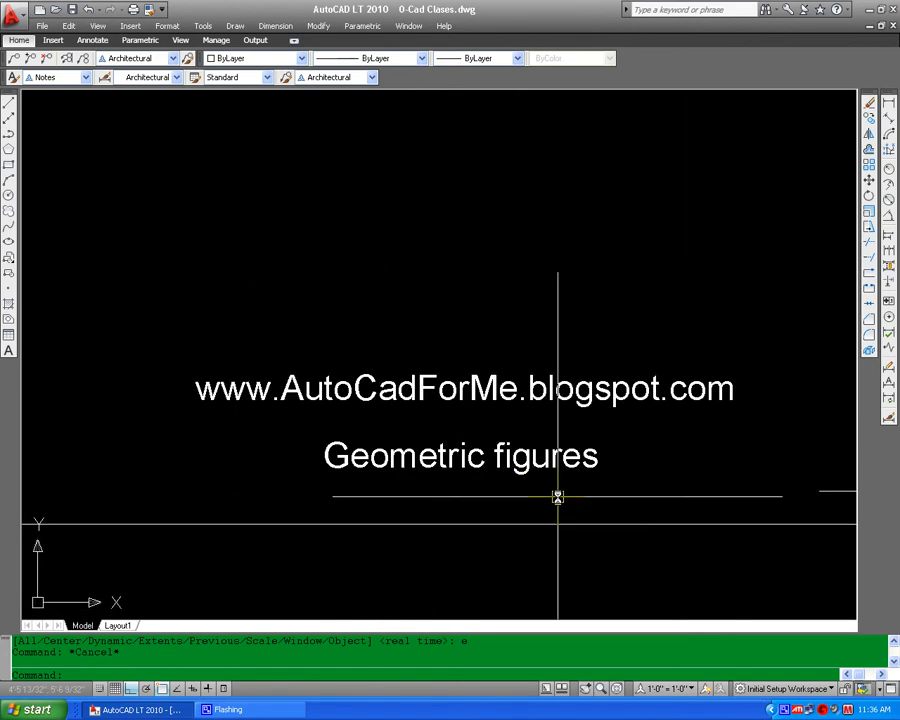
scroll(771, 483, "up", 3)
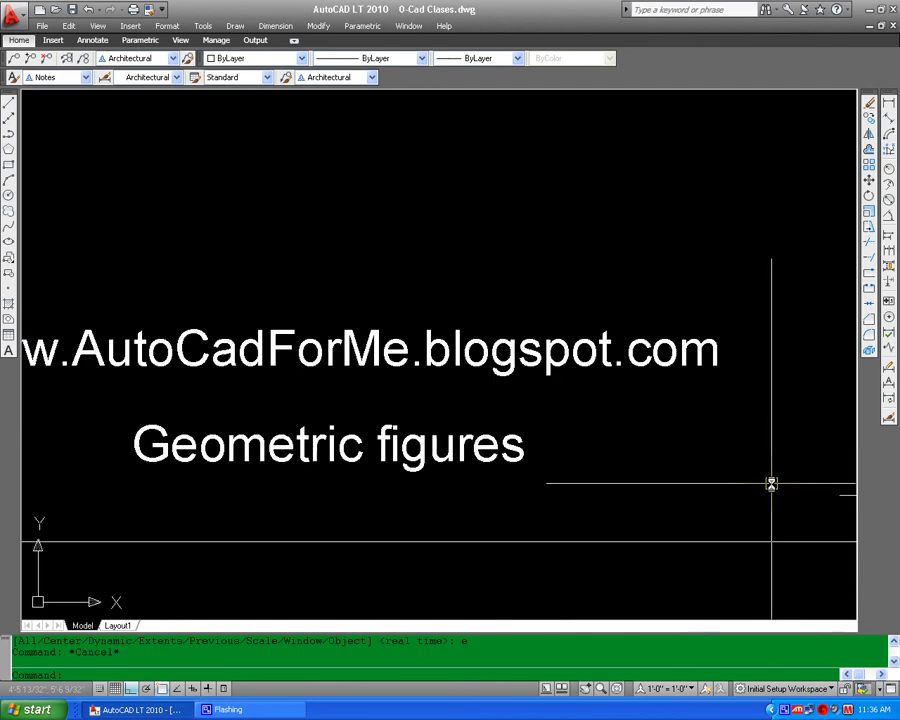
scroll(771, 483, "down", 4)
scroll(771, 472, "up", 2)
mouse_move(771, 483)
middle_mouse_down()
mouse_move(771, 472)
mouse_move(811, 463)
middle_mouse_up()
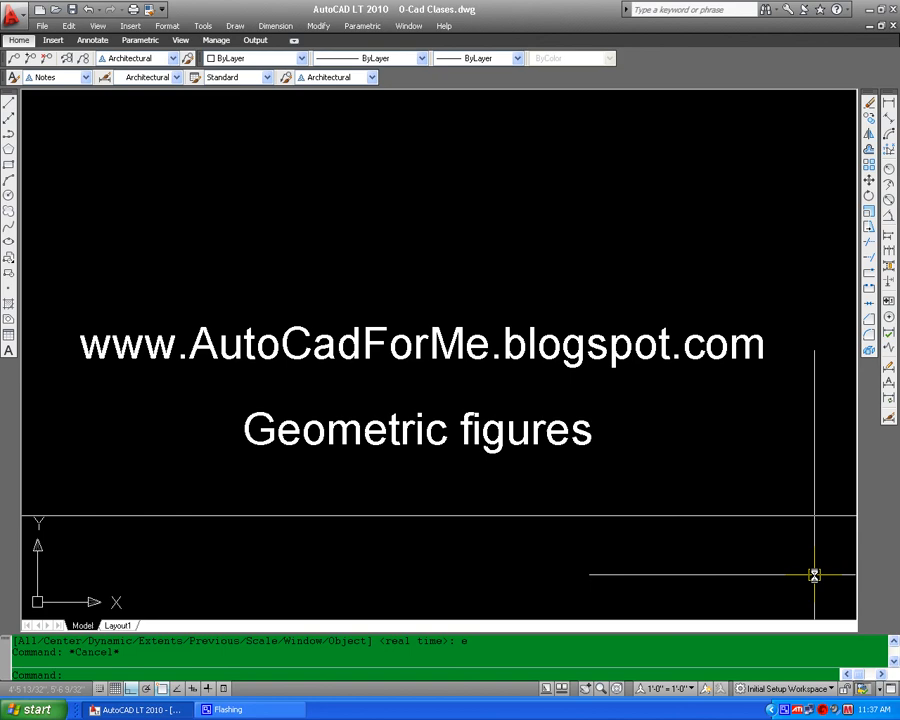